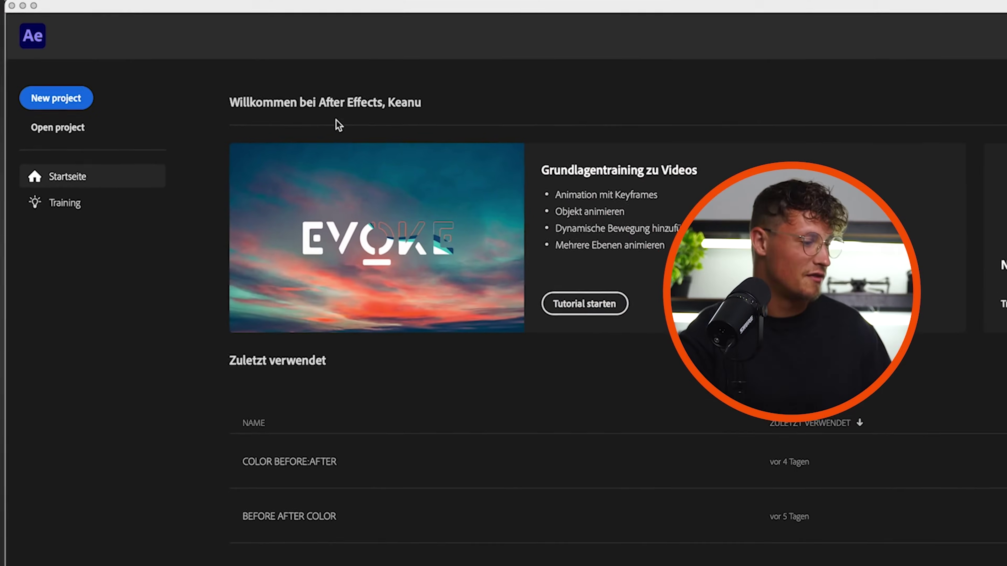
- Start a new project, import the CLIP01 video and create a composition from it
click(71, 104)
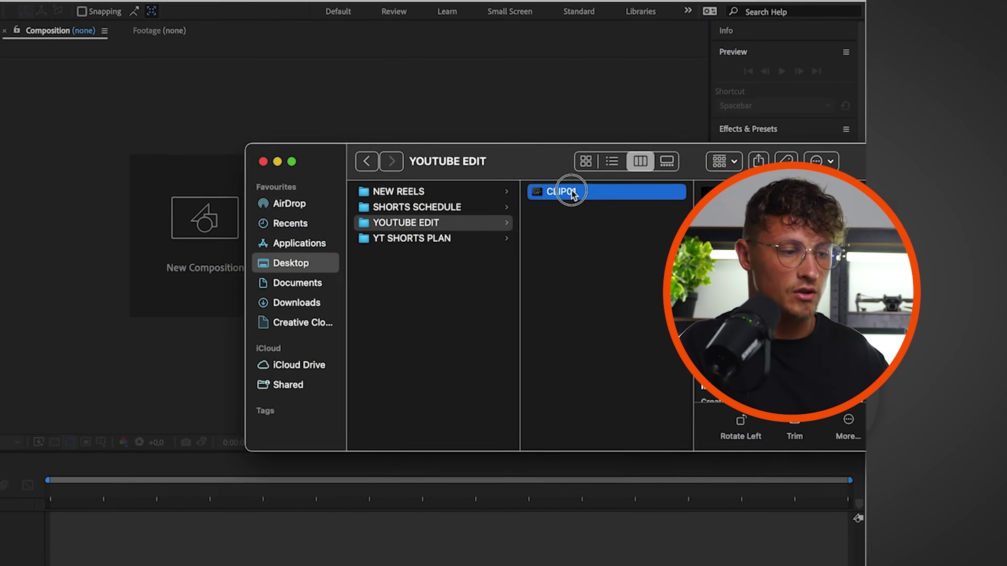
drag(571, 191, 306, 286)
drag(231, 204, 180, 564)
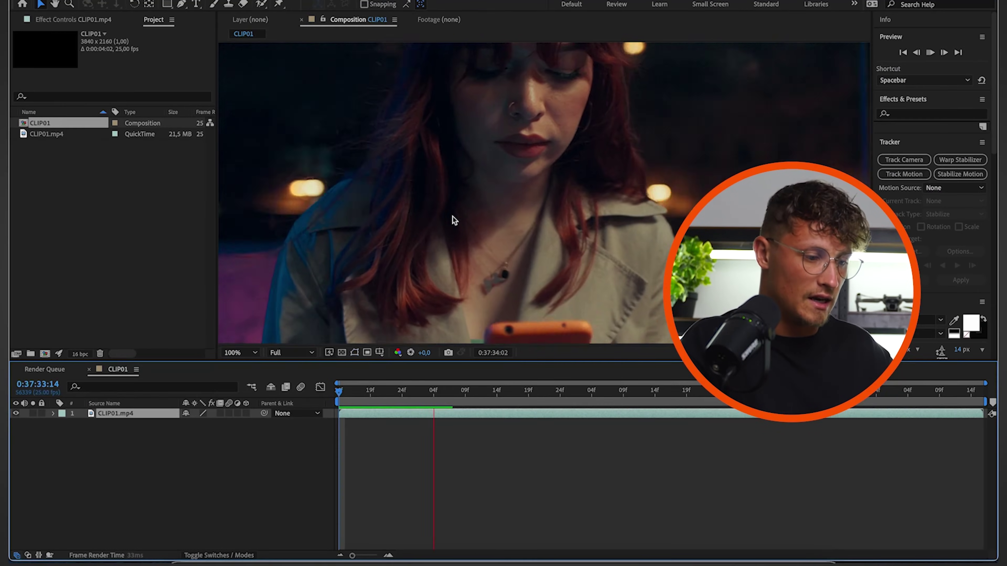
- Fit the CLIP01 footage in the preview and play it back from the start
scroll(454, 220, down, 2)
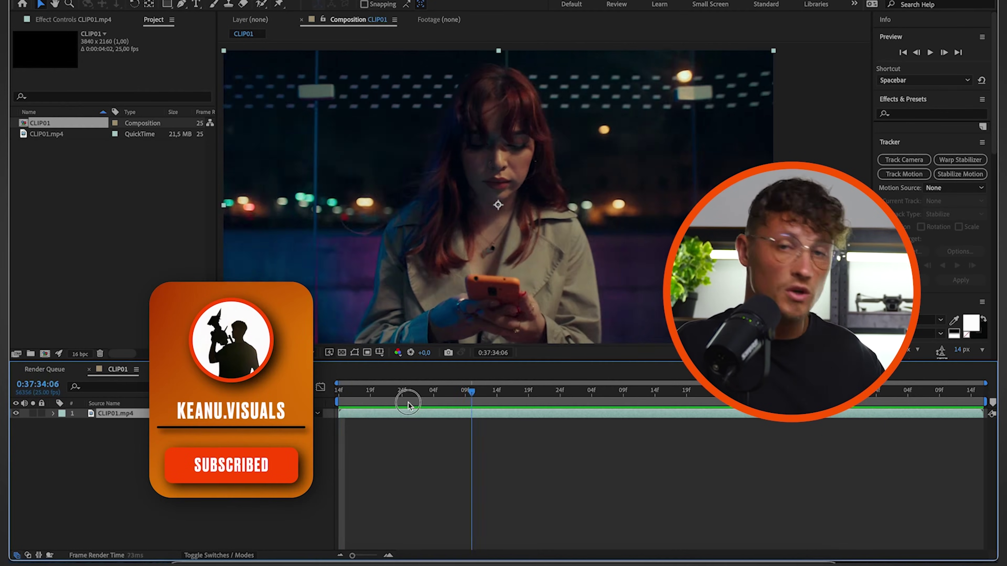
drag(408, 402, 334, 406)
key(space)
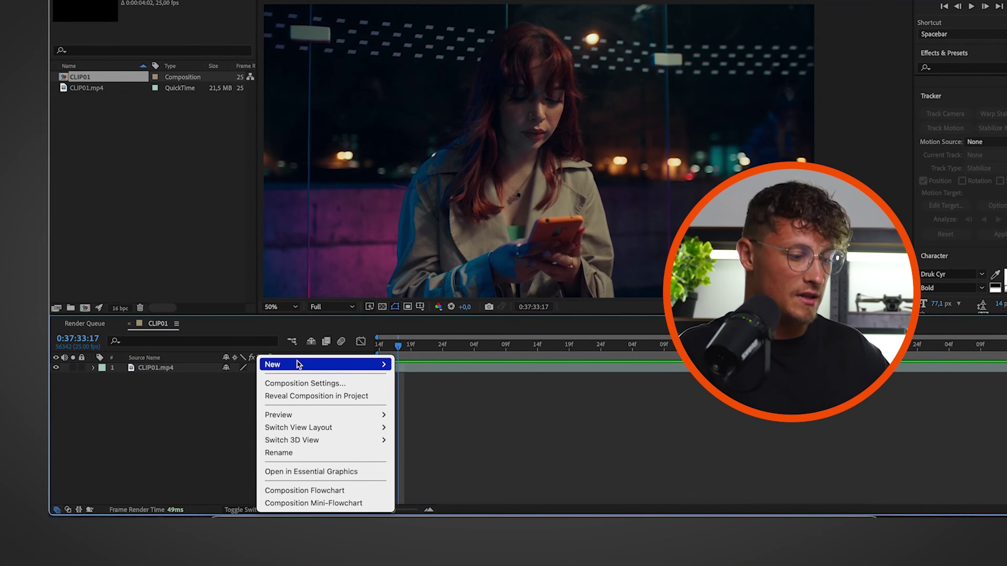
- Add a null object to the CLIP01 composition
mouse_move(298, 364)
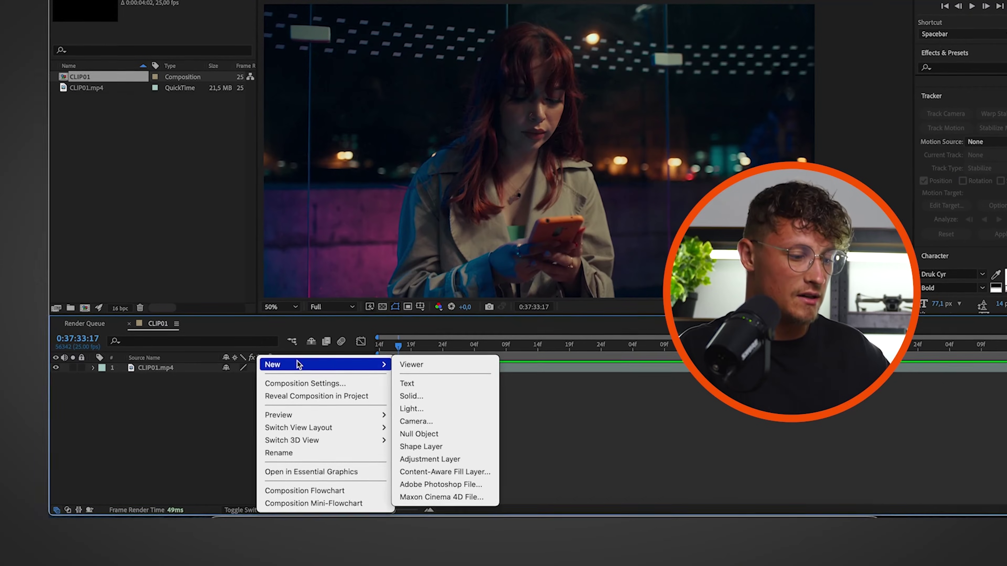
click(436, 434)
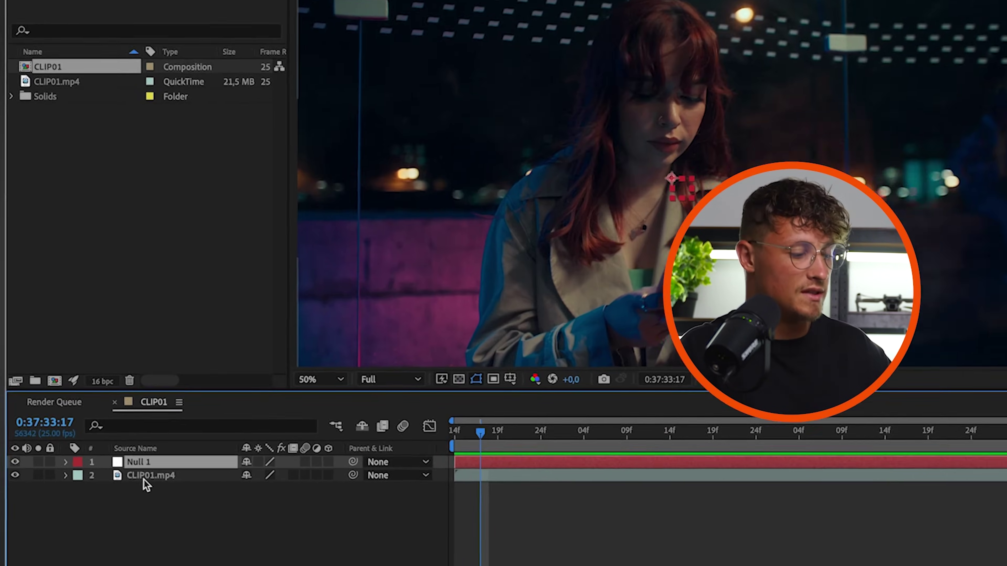
- Make sure the Tracker tools are displayed and start Track Motion on the CLIP01.mp4 layer
click(109, 425)
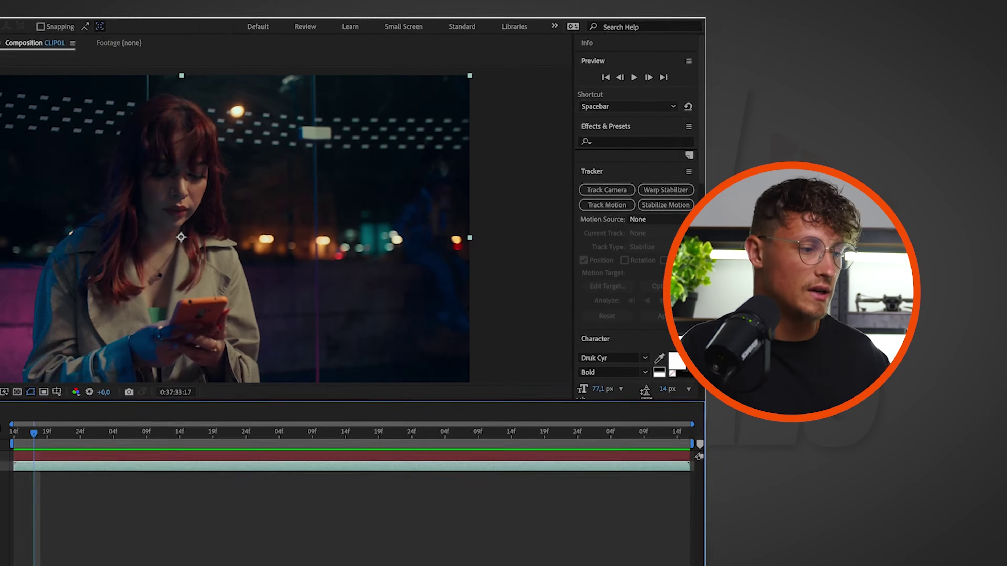
click(294, 2)
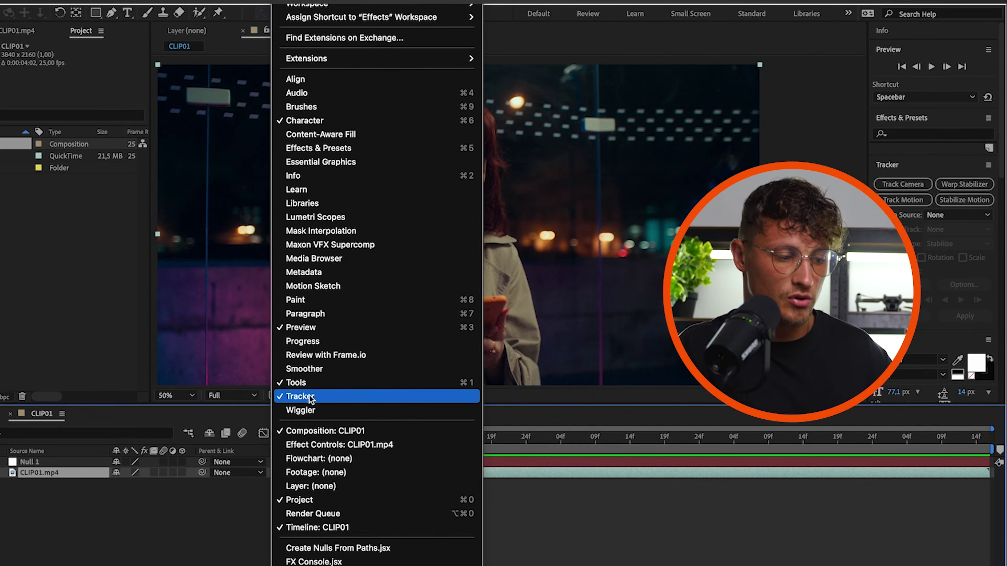
click(980, 235)
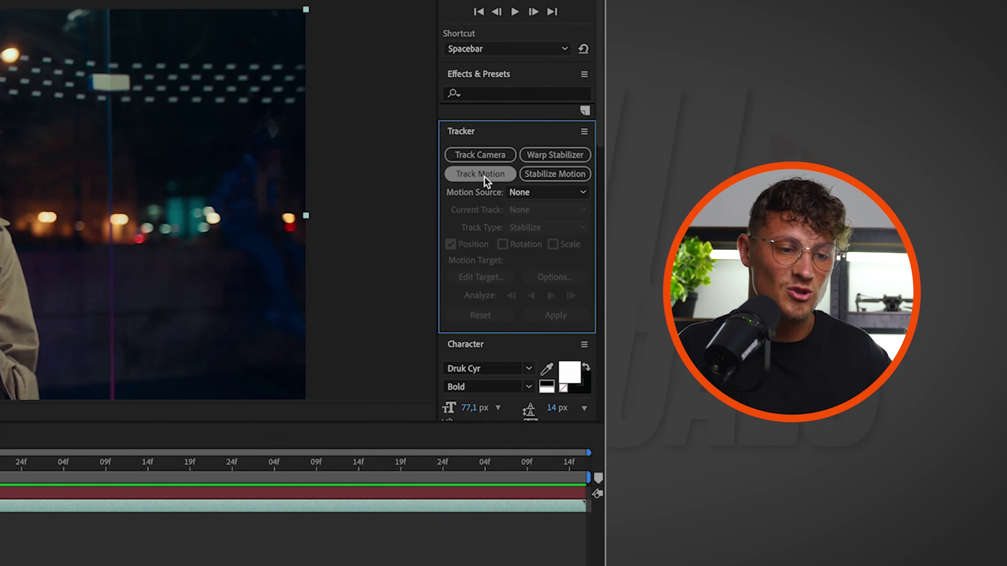
click(906, 201)
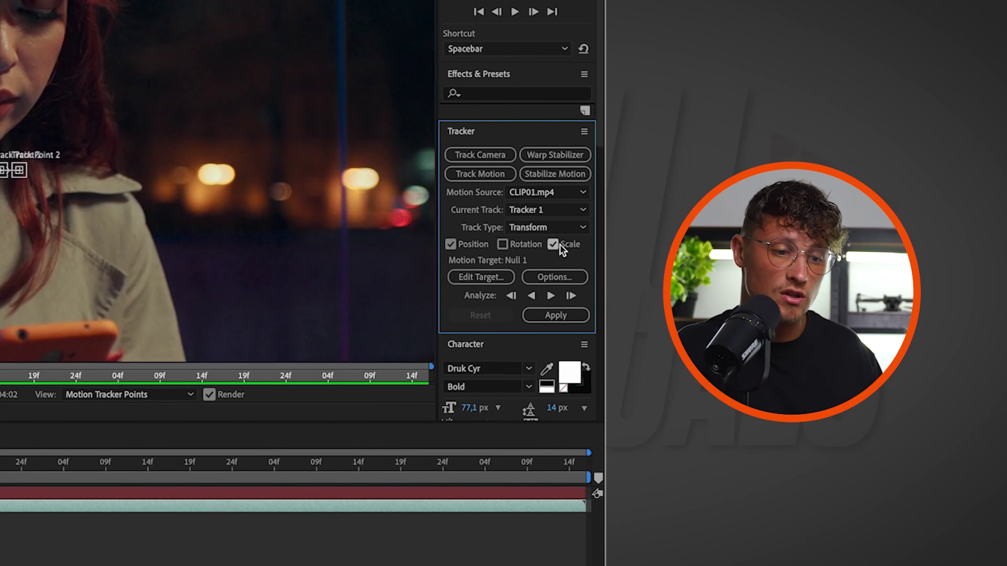
- Enlarge the feature and search regions of Track Point 1
click(564, 245)
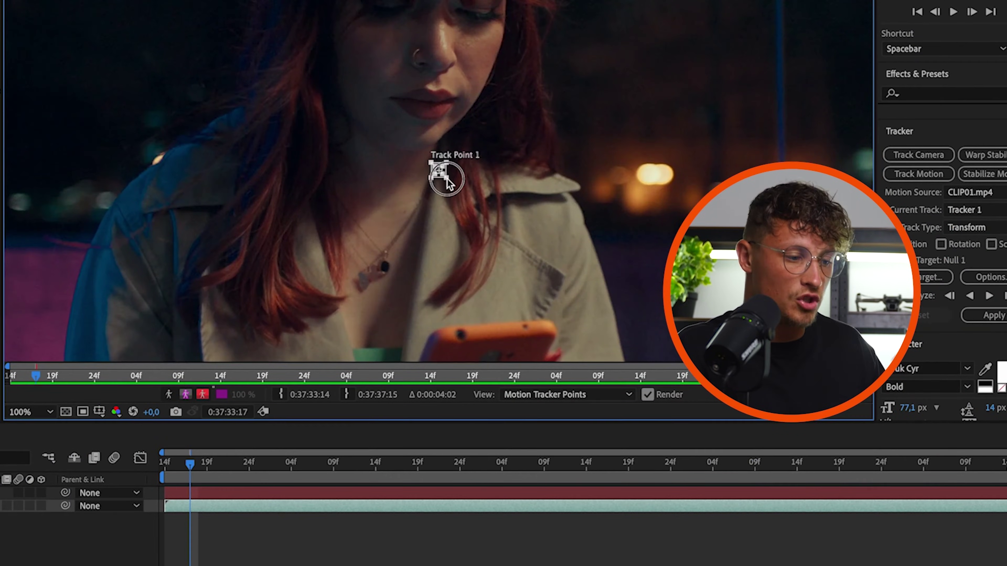
click(441, 170)
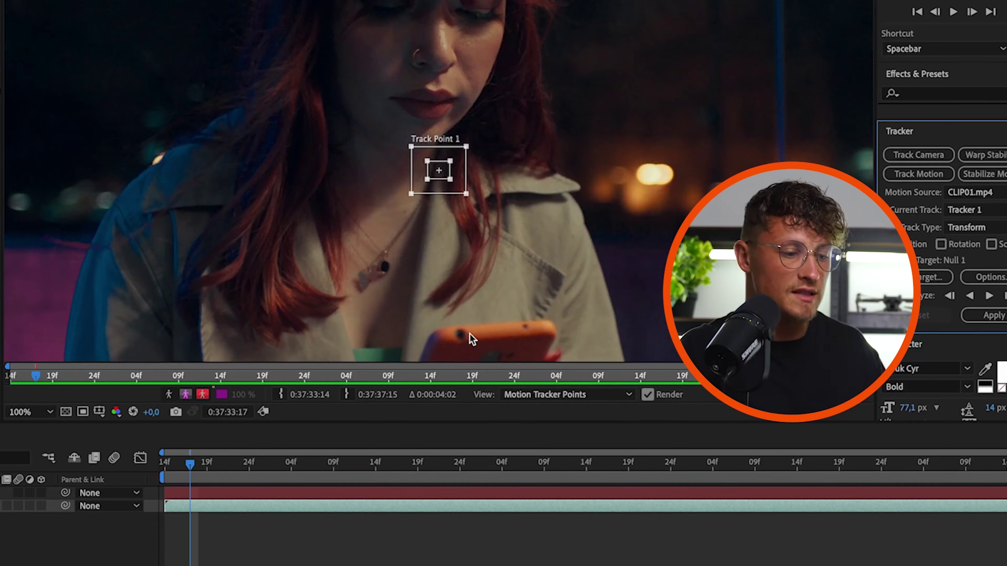
scroll(480, 216, down, 3)
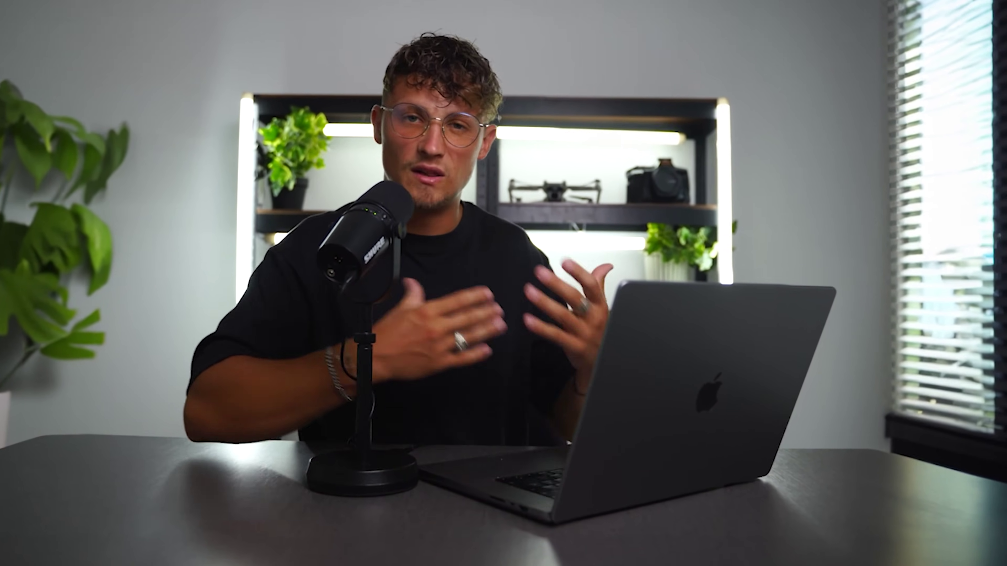
- Enable rotation and scale tracking alongside position, and set the Null 1 layer as the motion target
click(312, 243)
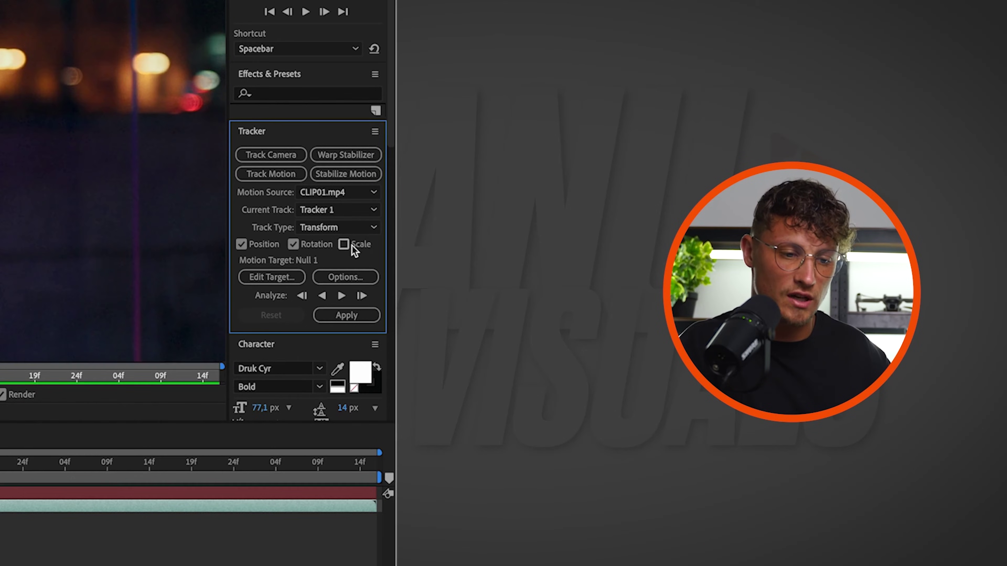
click(352, 245)
click(286, 281)
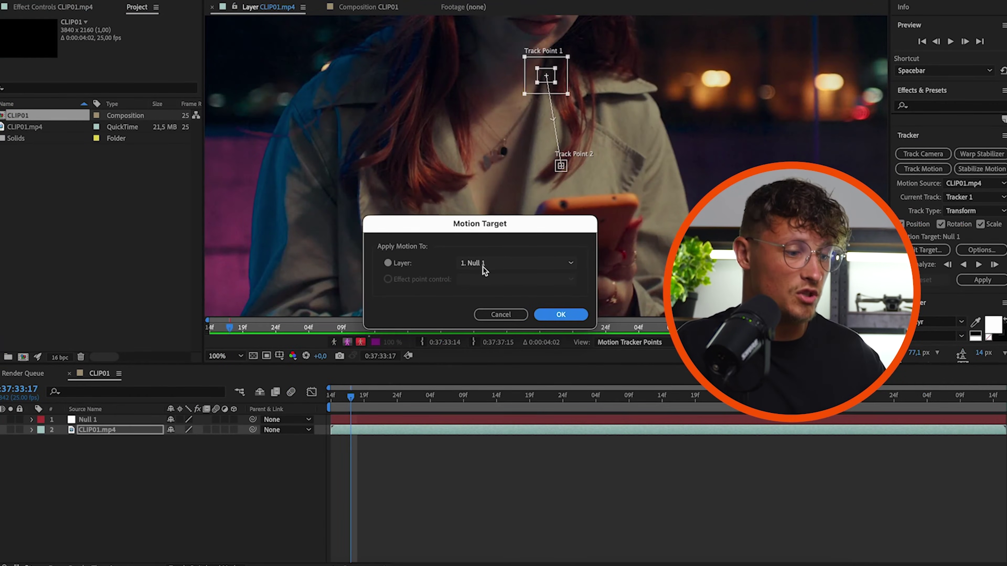
click(558, 317)
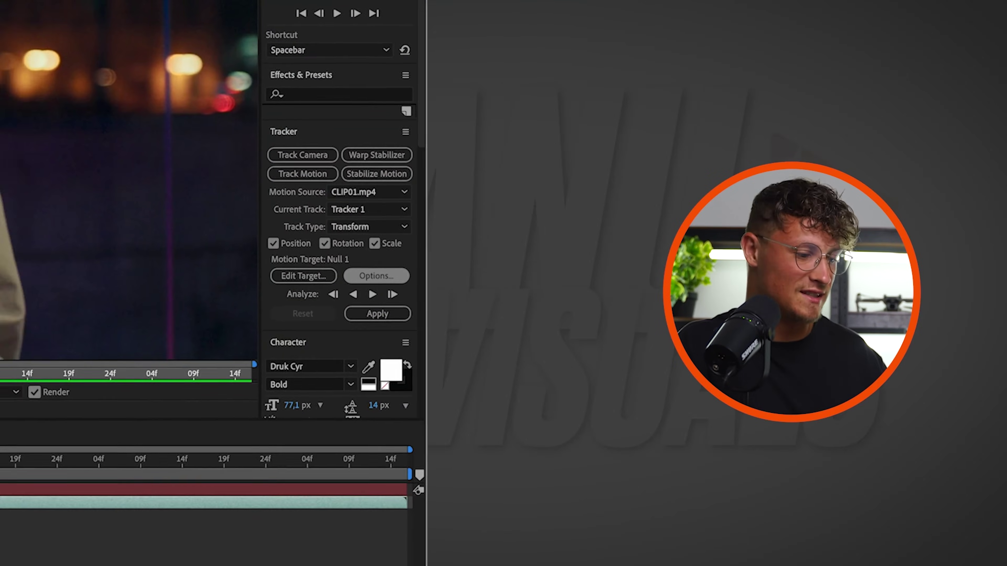
- Set the motion tracker options to Stop Tracking when confidence falls below a threshold
click(359, 275)
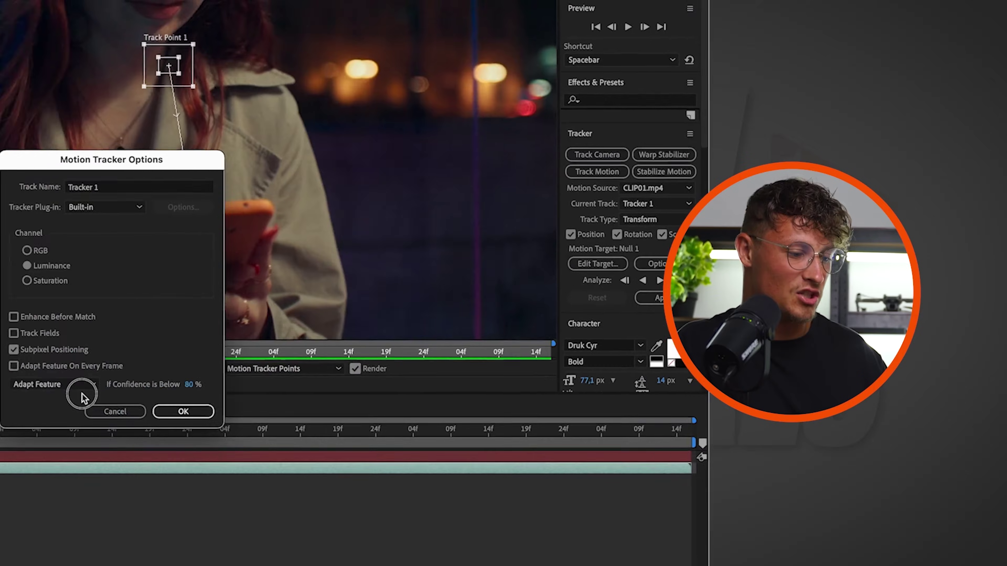
click(445, 356)
click(451, 374)
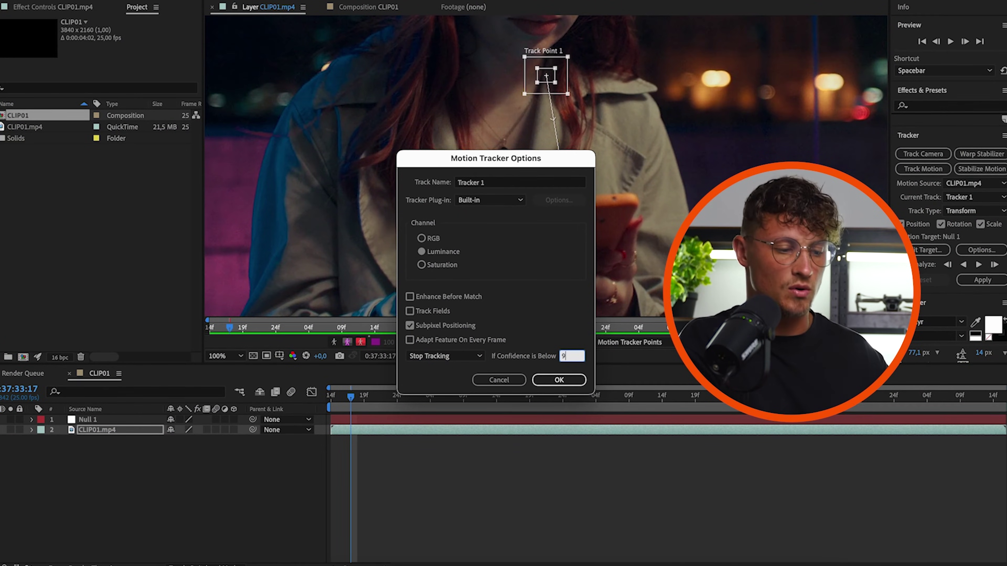
click(559, 380)
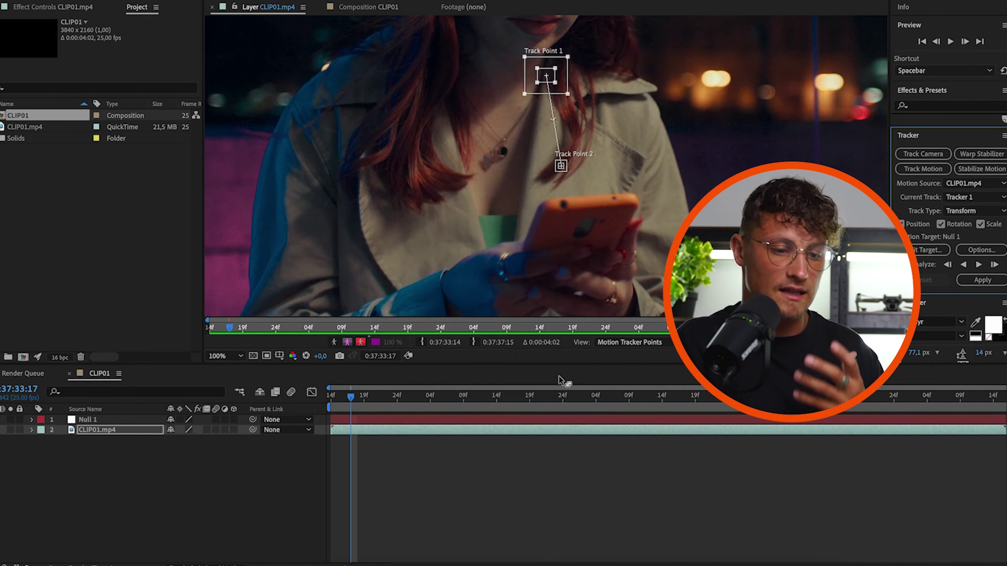
- Place both track points on the dark spots along the phone's upper edge and enlarge the regions of Track Point 2
drag(353, 403, 658, 412)
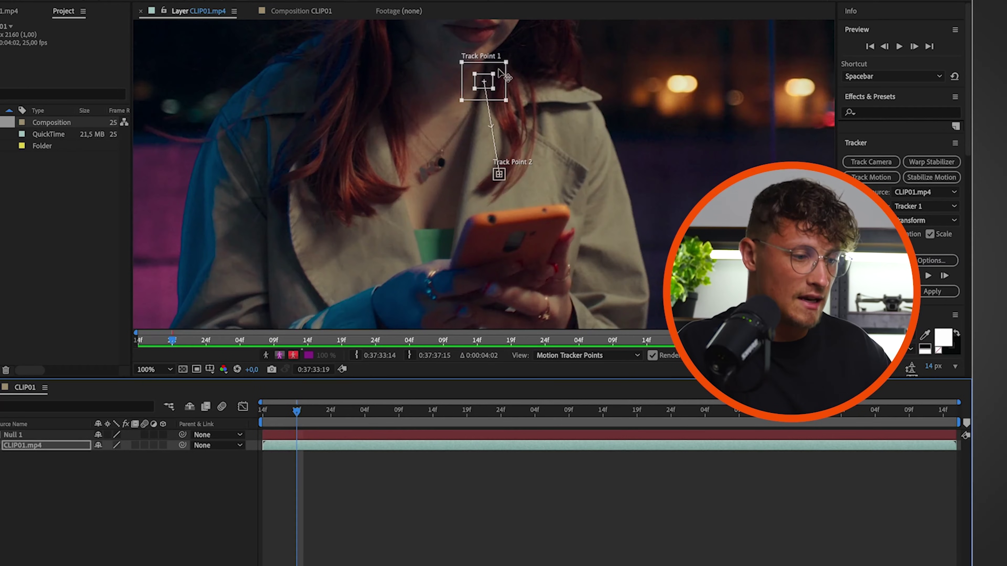
drag(498, 69, 509, 208)
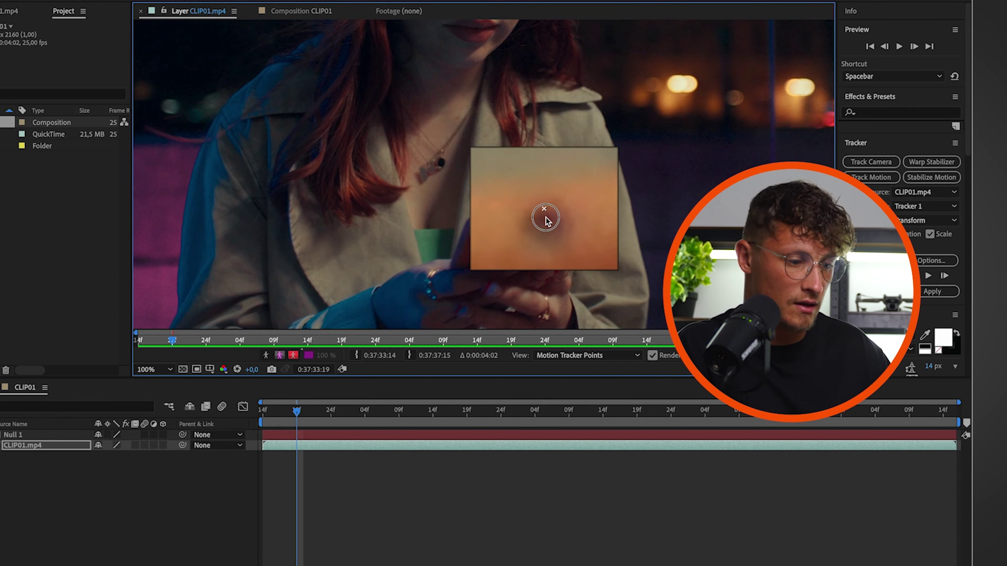
drag(545, 218, 545, 218)
key(space)
drag(522, 277, 531, 215)
drag(296, 409, 489, 330)
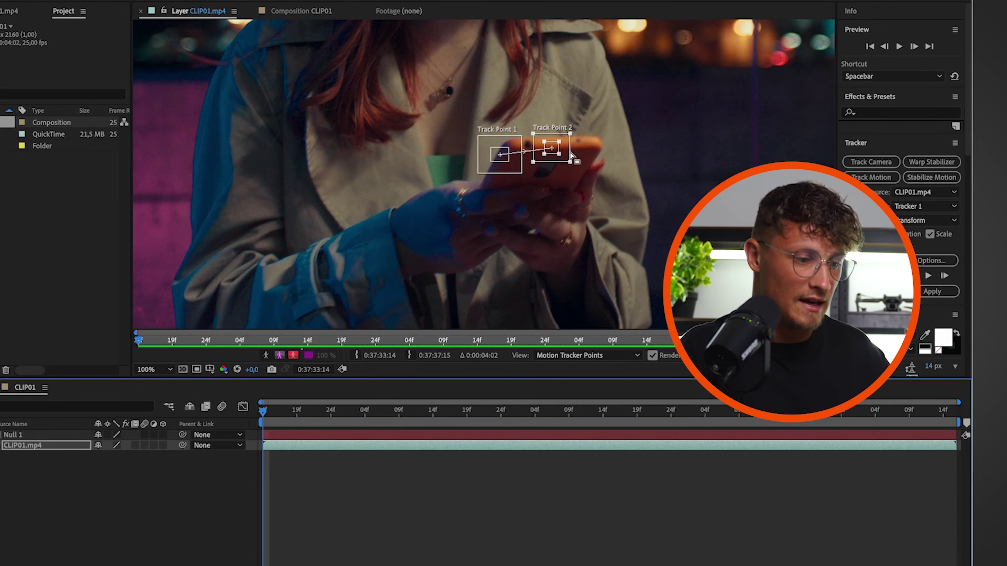
drag(570, 152, 592, 144)
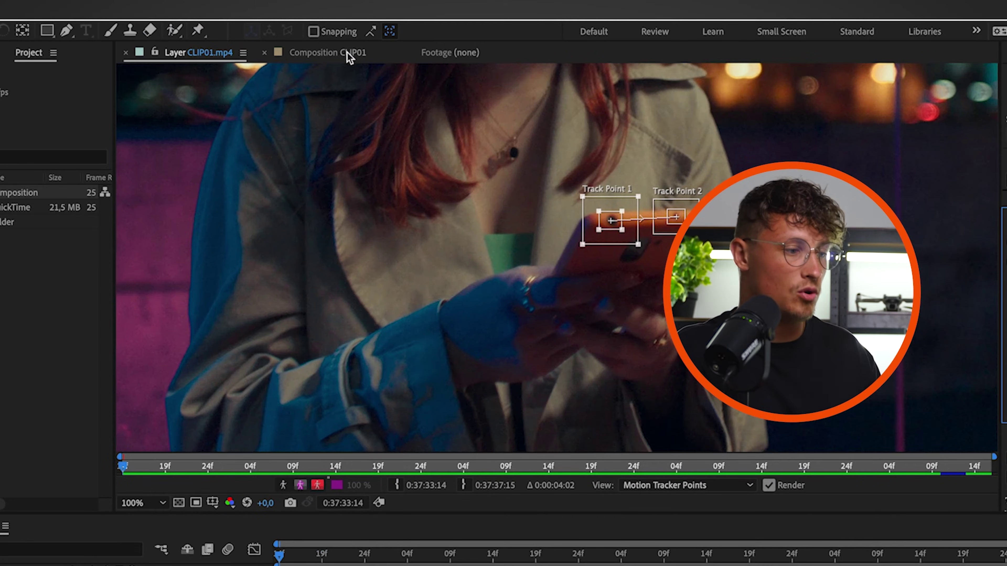
- Set the composition's preview resolution to Full and return to the CLIP01.mp4 layer view
click(348, 54)
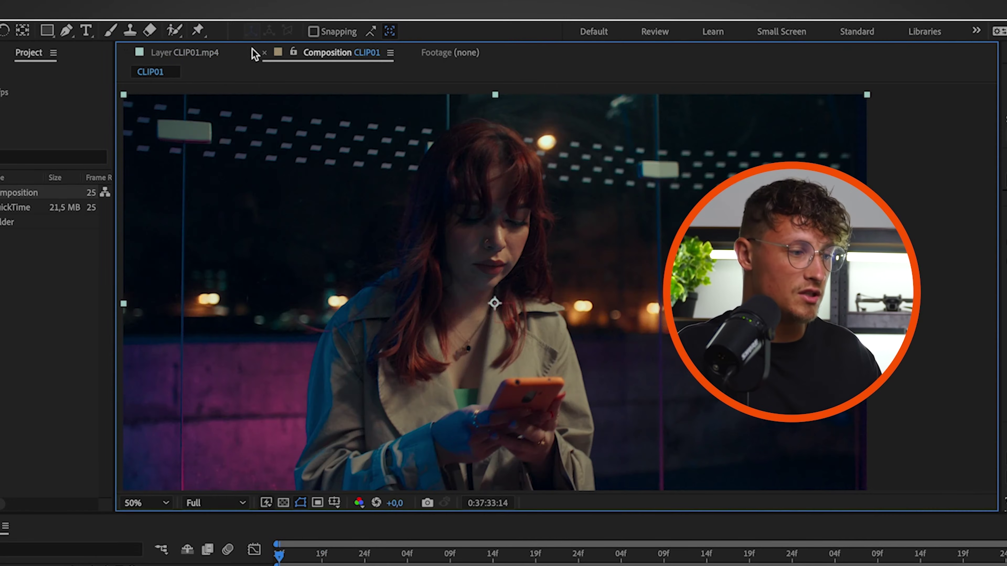
click(203, 52)
click(300, 51)
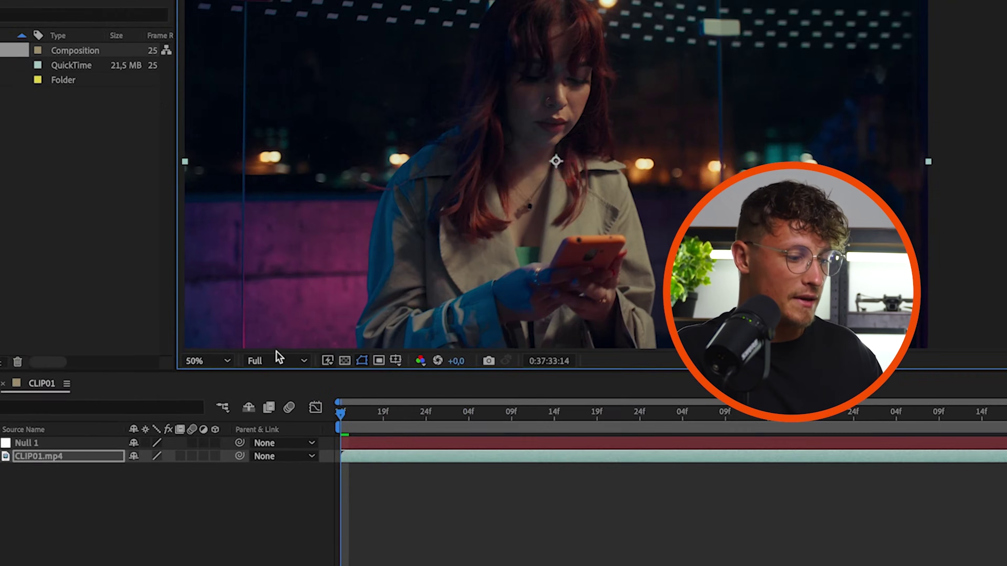
click(214, 502)
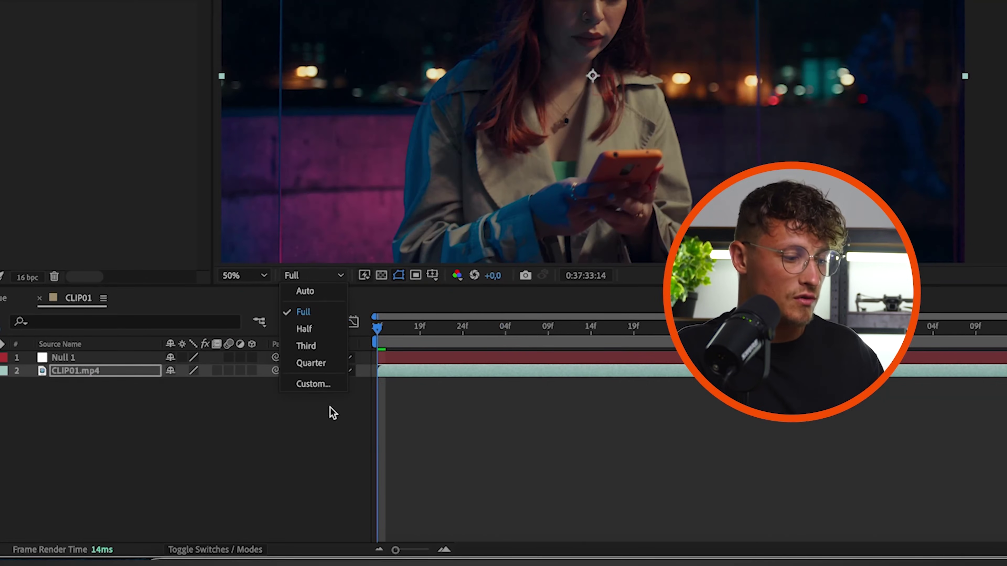
click(324, 312)
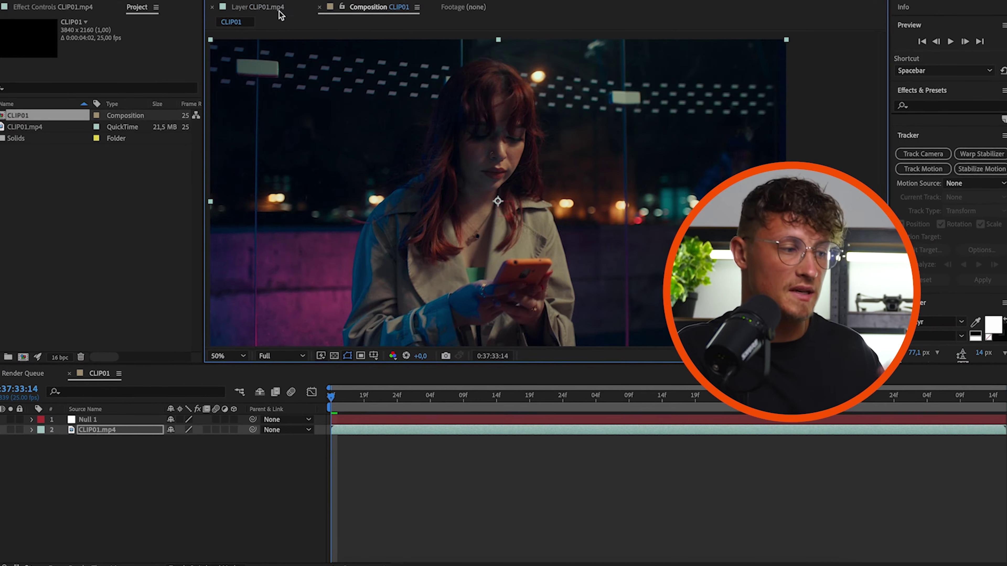
click(262, 7)
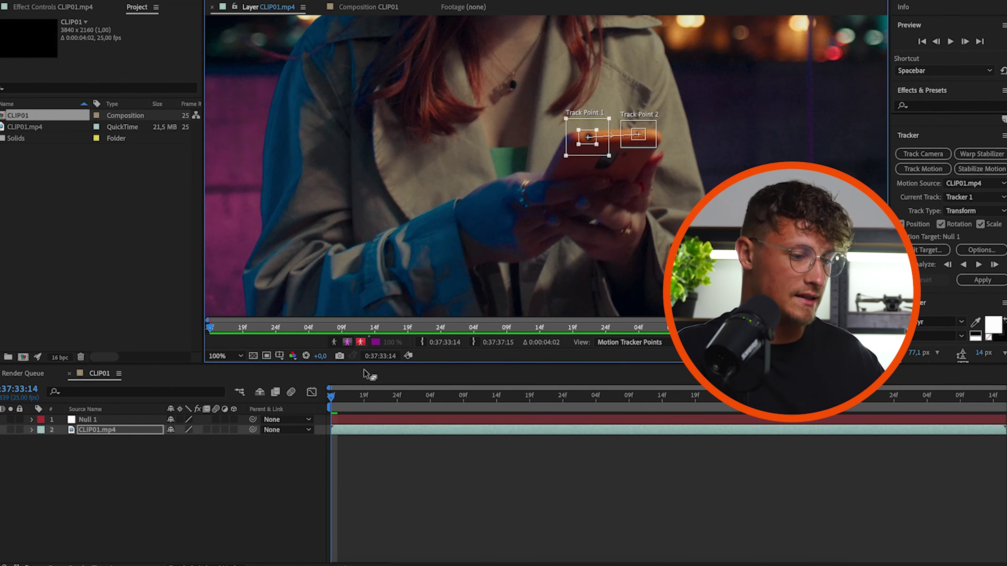
- Analyze the motion of both track points forward from the start of the clip
scroll(653, 133, up, 4)
drag(432, 194, 438, 200)
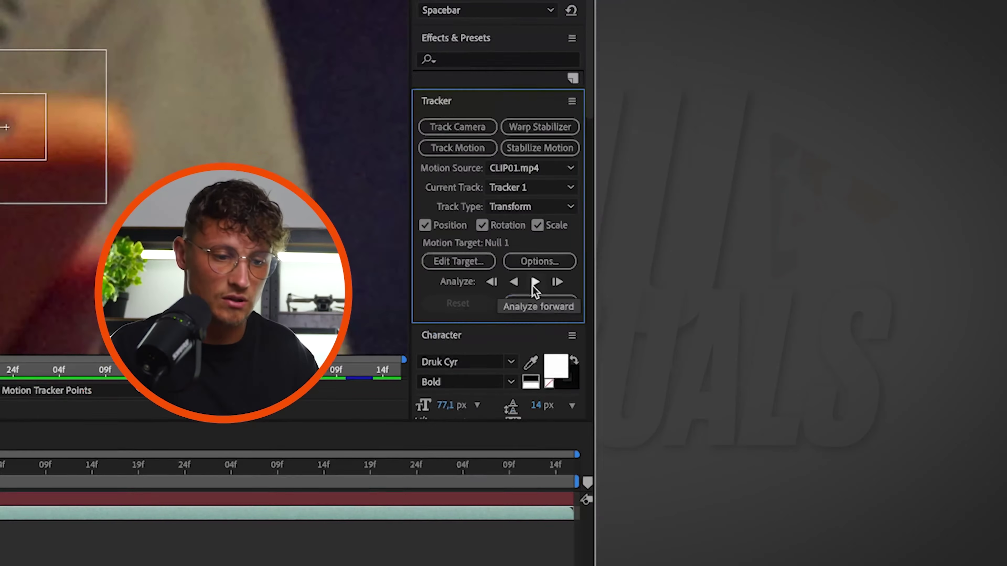
click(532, 285)
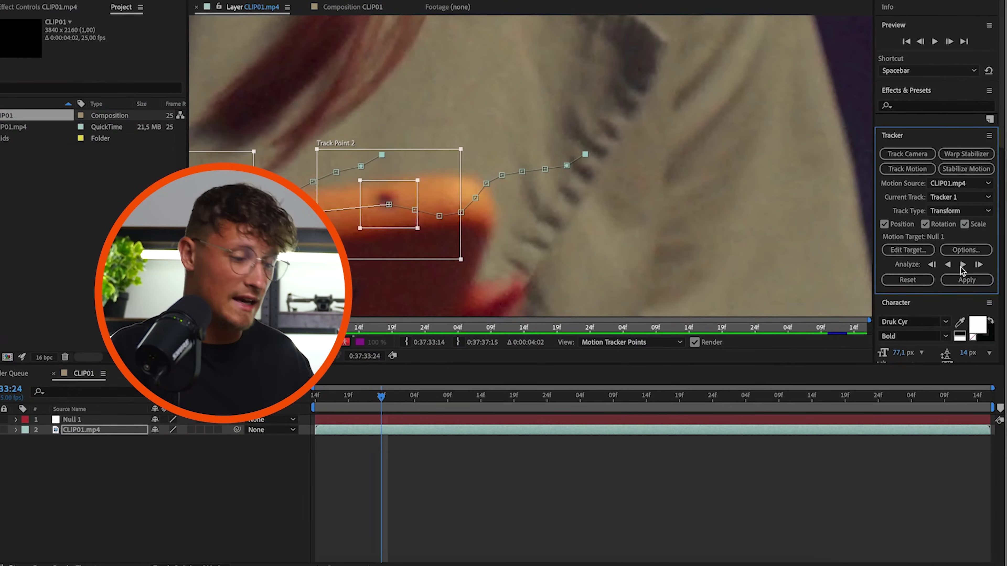
- Inspect the two track points on the phone and reveal the tracking keyframes of the CLIP01.mp4 layer
drag(512, 230, 764, 165)
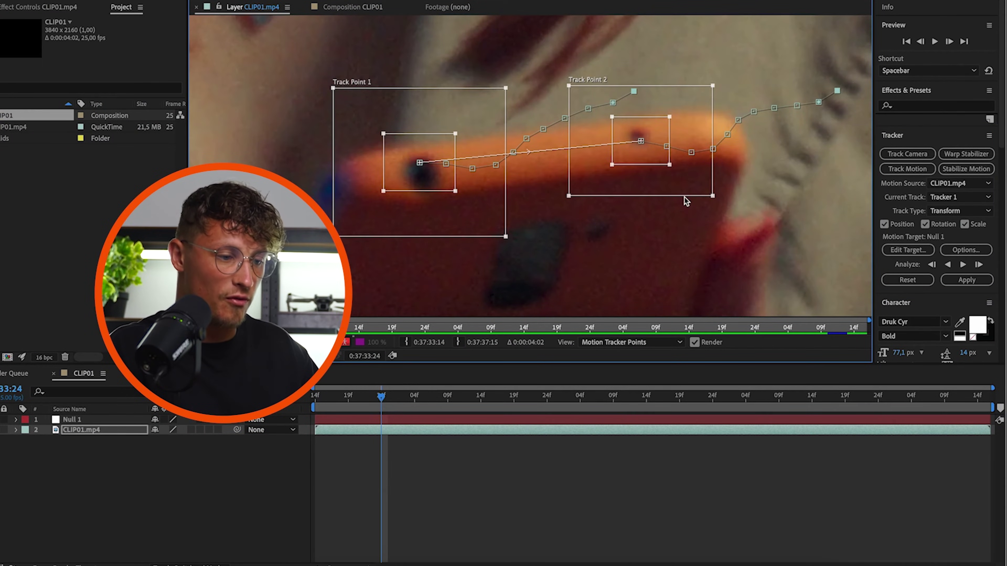
scroll(684, 197, down, 2)
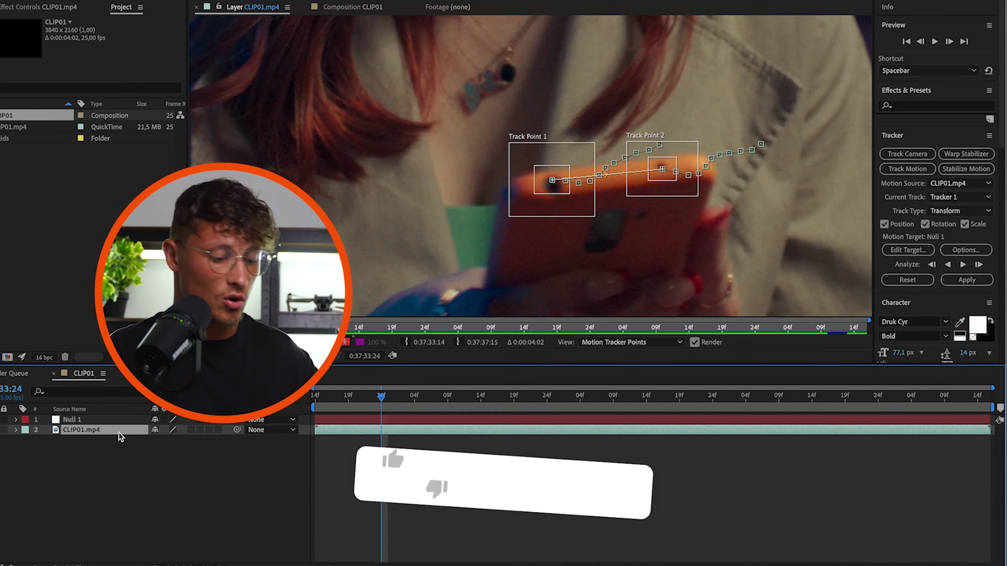
key(u)
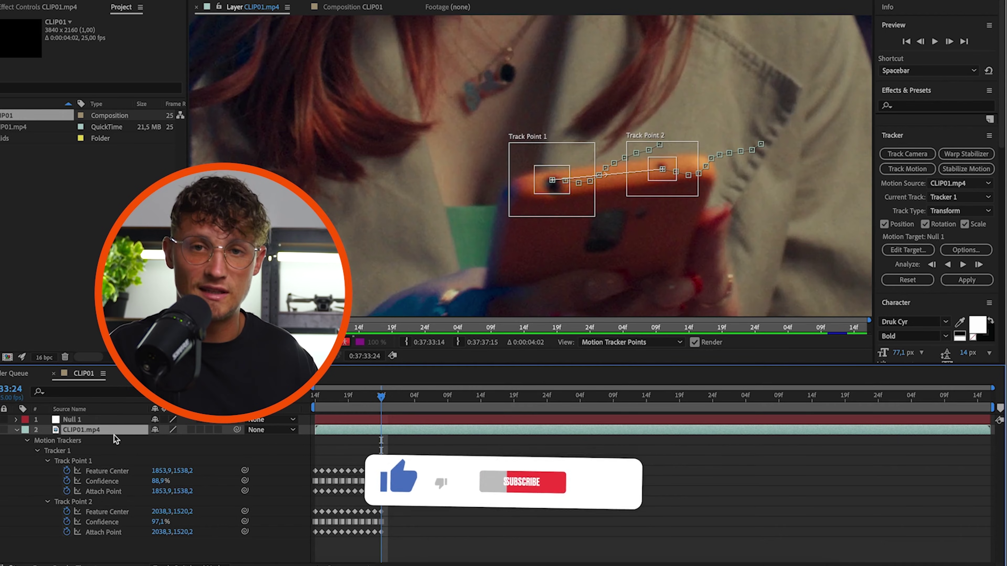
click(412, 452)
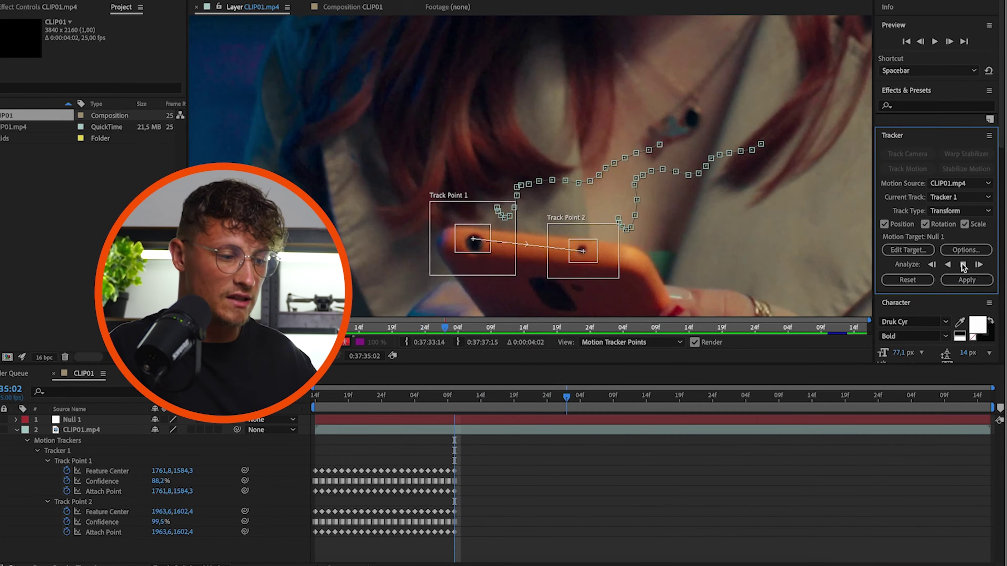
- Correct Track Point 1 on the phone during the forward analysis, and scrub back through the clip to check the track
click(963, 265)
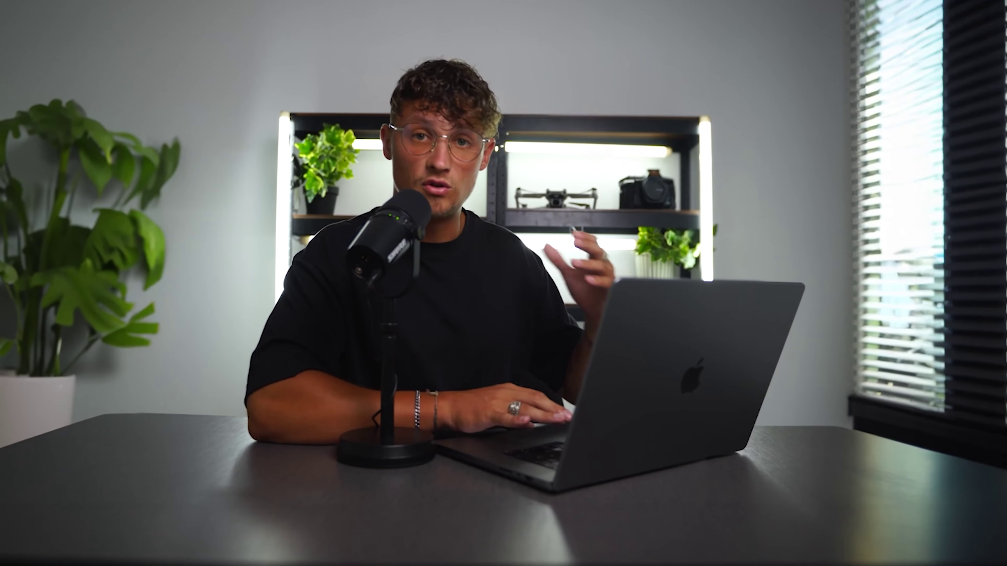
drag(480, 210, 496, 218)
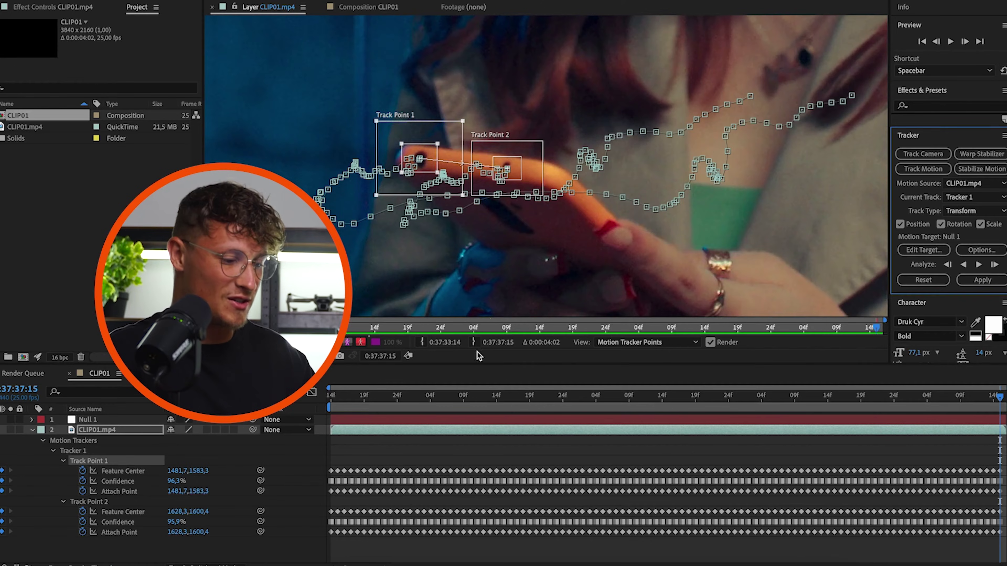
click(627, 392)
drag(616, 396, 457, 401)
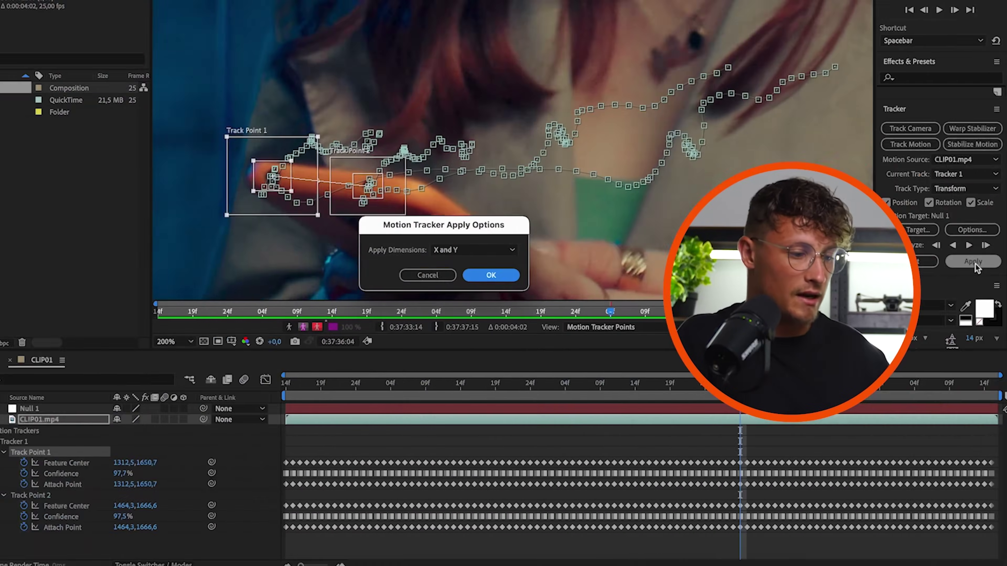
- Apply the tracking data to Null 1 in the X and Y dimensions and collapse the expanded CLIP01.mp4 layer properties
key(Return)
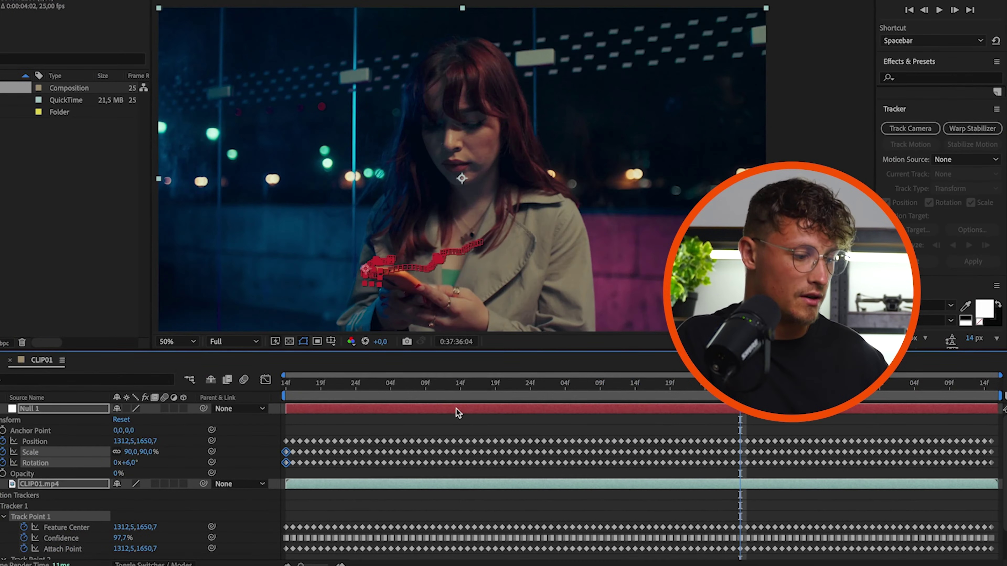
key(ctrl+shift+a)
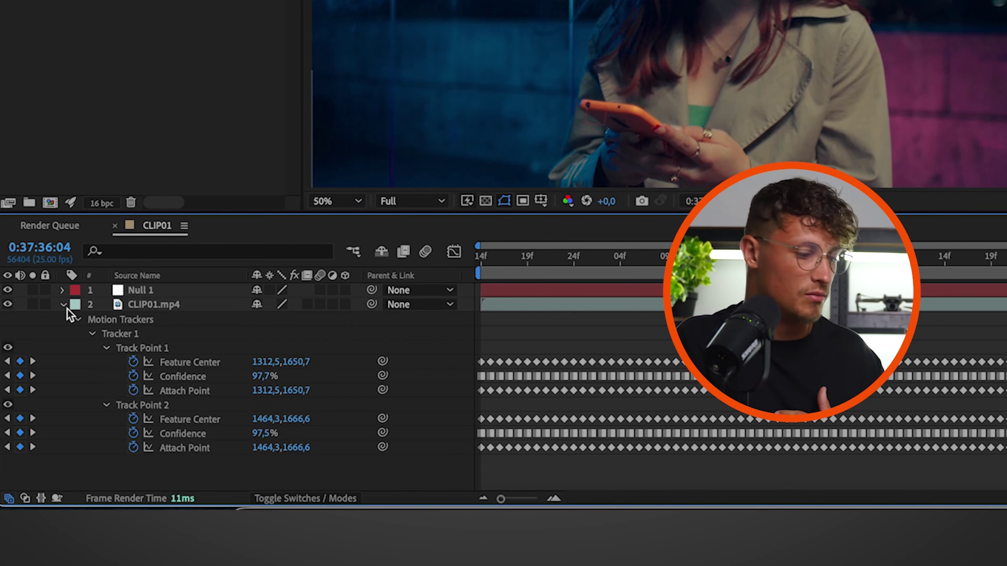
click(64, 306)
- Rename the Null 1 layer as TRACKER and play back the clip briefly
click(130, 290)
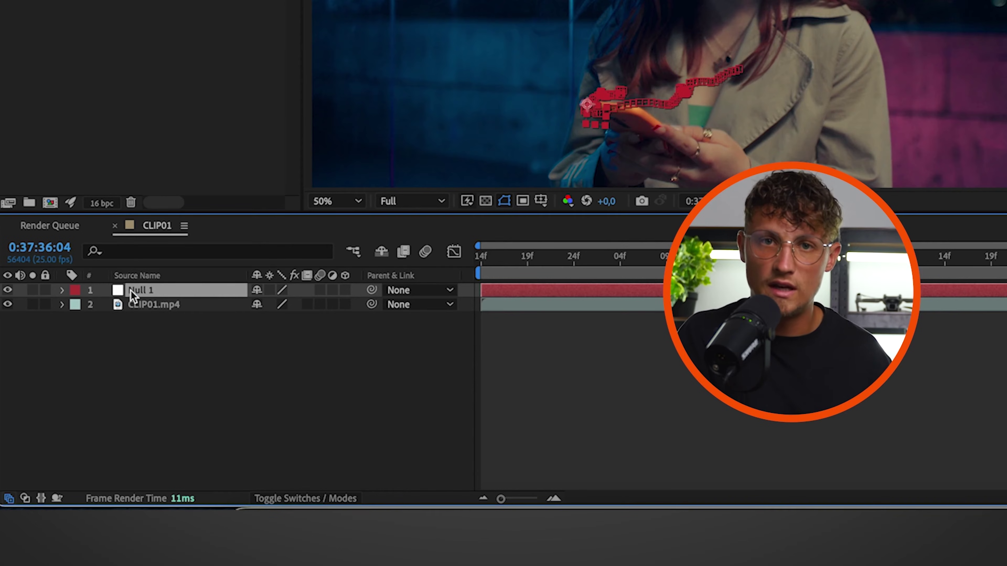
key(Return)
text(TRACKER)
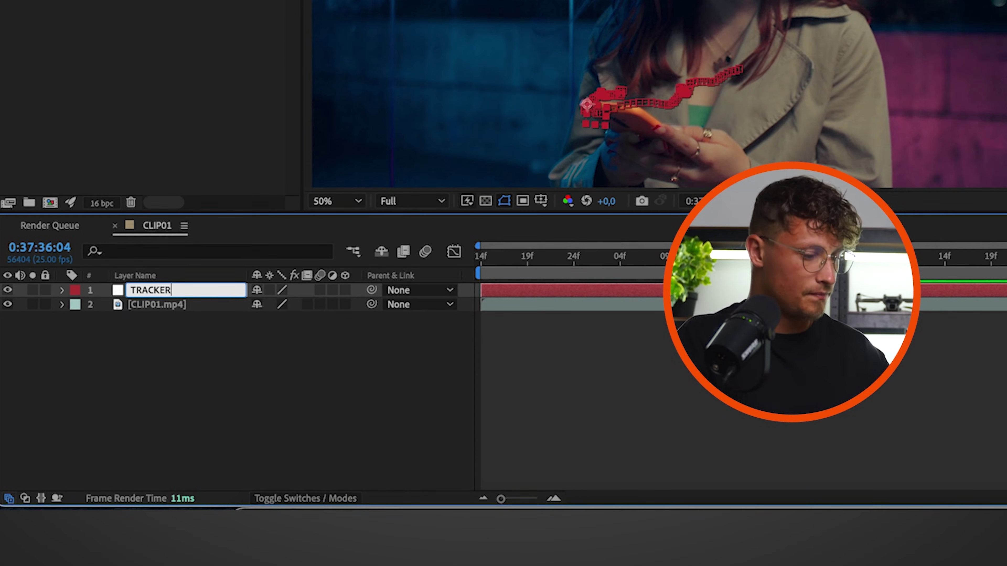
click(207, 367)
key(space)
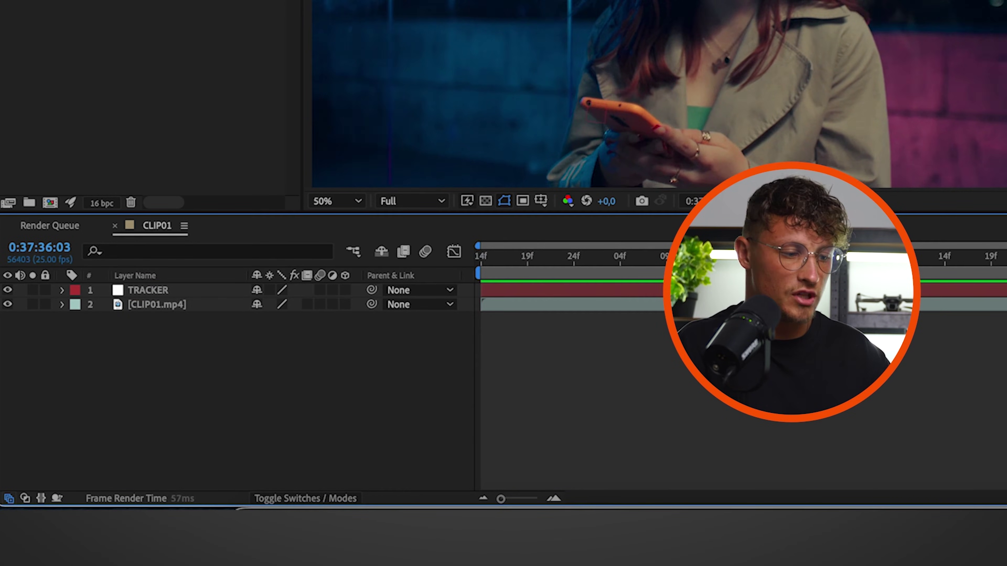
key(space)
- Create a red (FF0000) solid layer of 3840 × 2160 px and reduce it to a narrow upright rectangle beside the woman
right_click(321, 350)
mouse_move(364, 285)
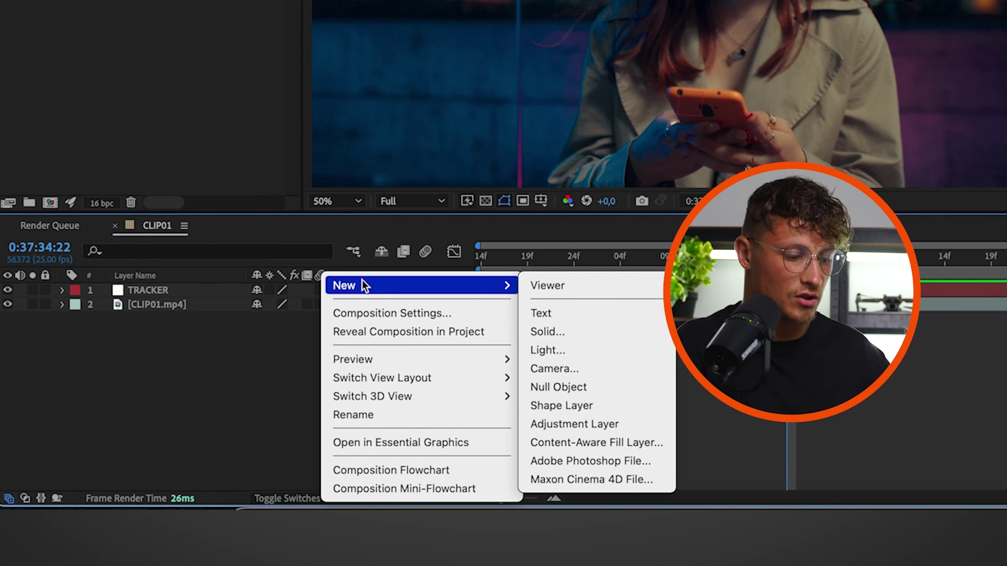
click(578, 338)
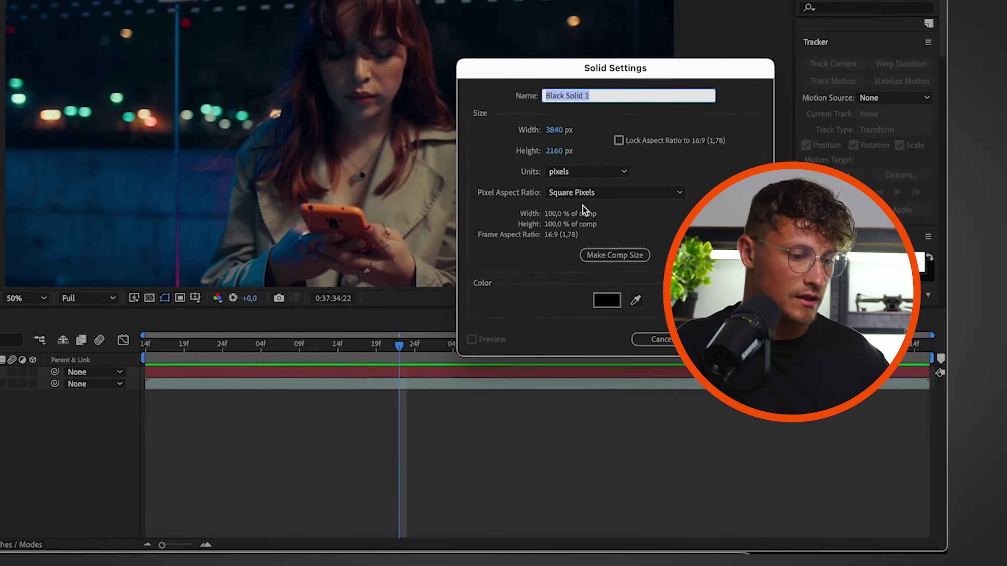
click(341, 204)
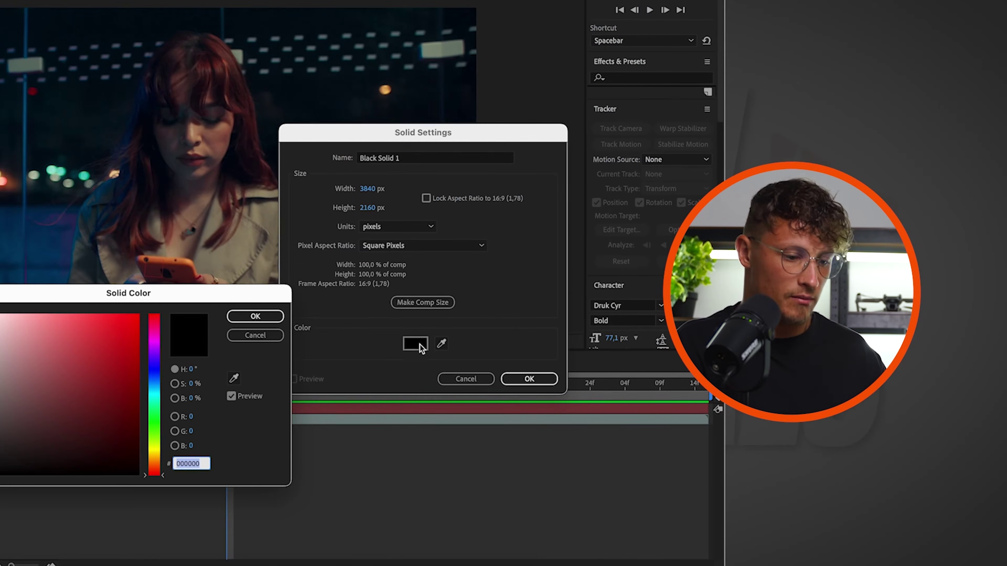
key(Return)
click(529, 378)
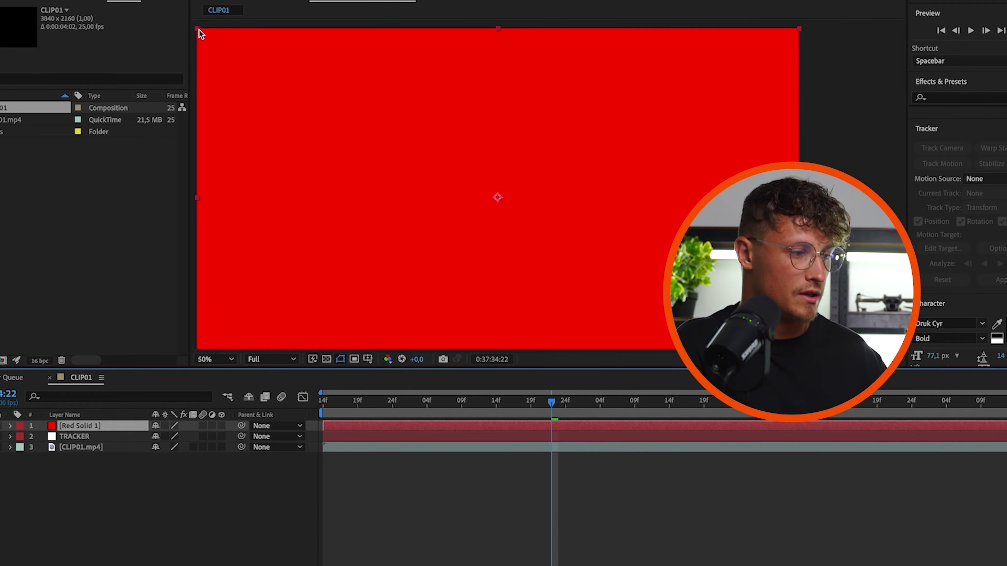
drag(198, 30, 426, 114)
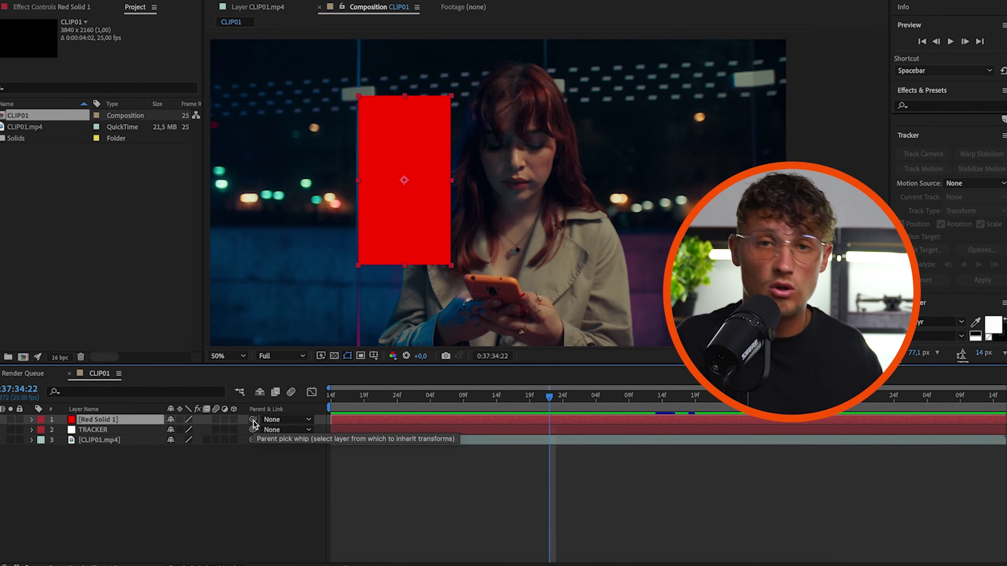
- Parent the red solid layer to the TRACKER null
drag(253, 421, 108, 430)
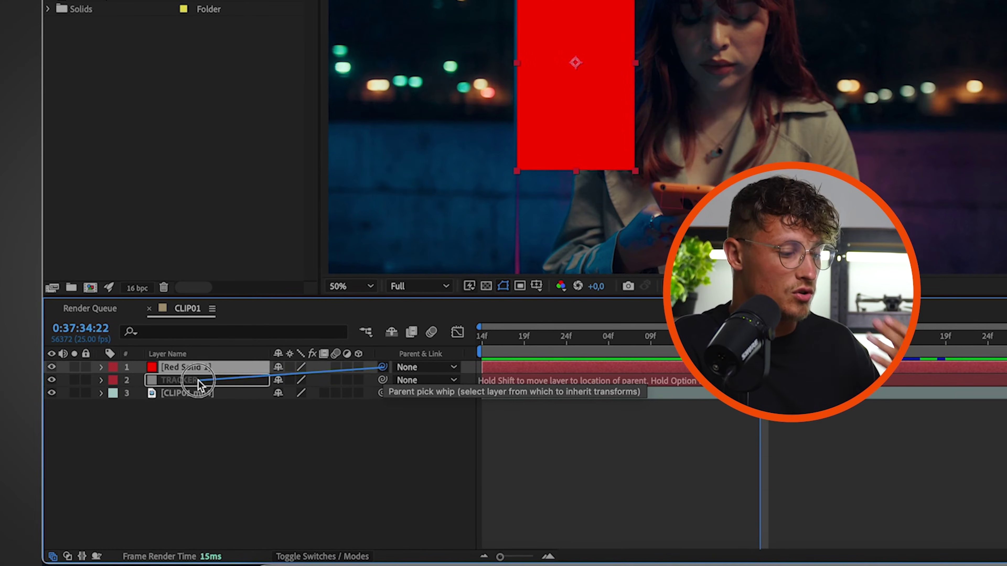
drag(198, 383, 198, 383)
click(179, 380)
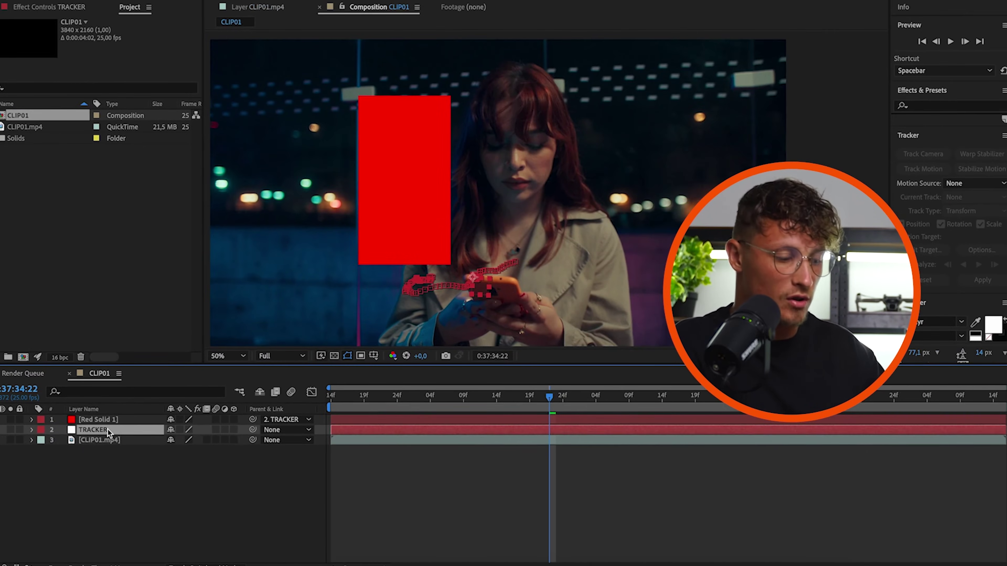
- Preview the composition from its start to check how the red solid follows the phone's movement
key(u)
click(335, 394)
key(space)
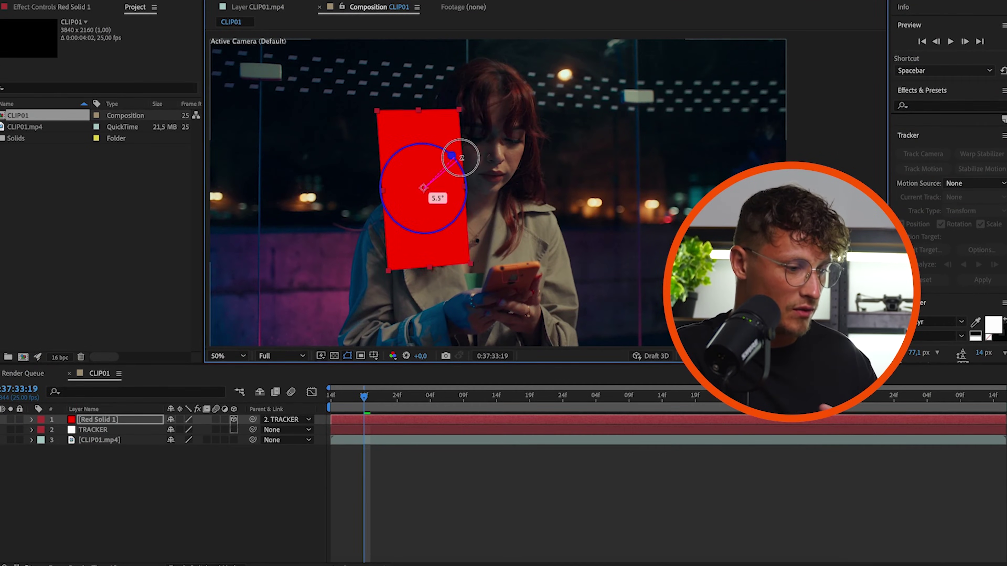
key(space)
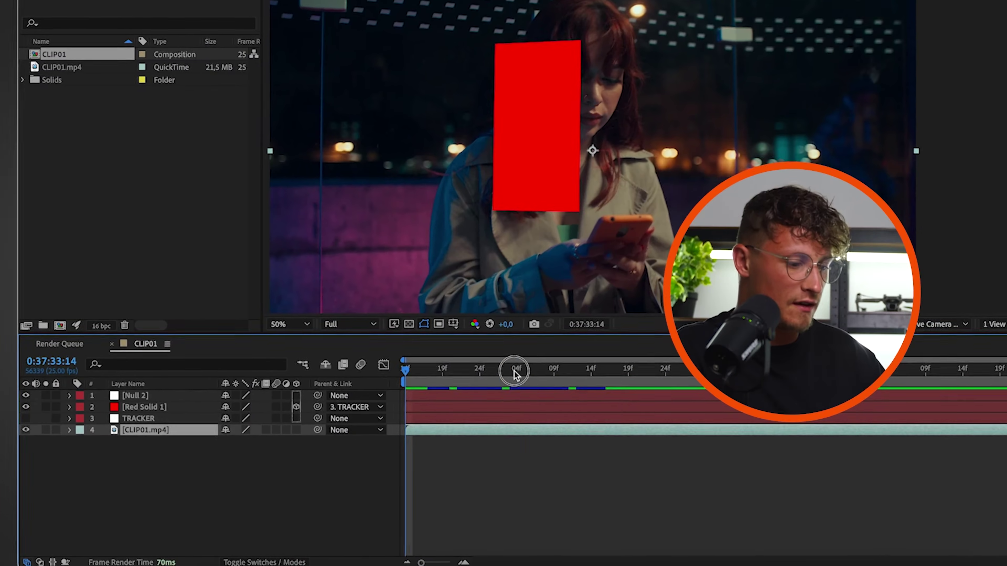
- Rename the Null 2 layer as TRACKER POSITION and place it below the red solid in the layer order
drag(514, 371, 547, 374)
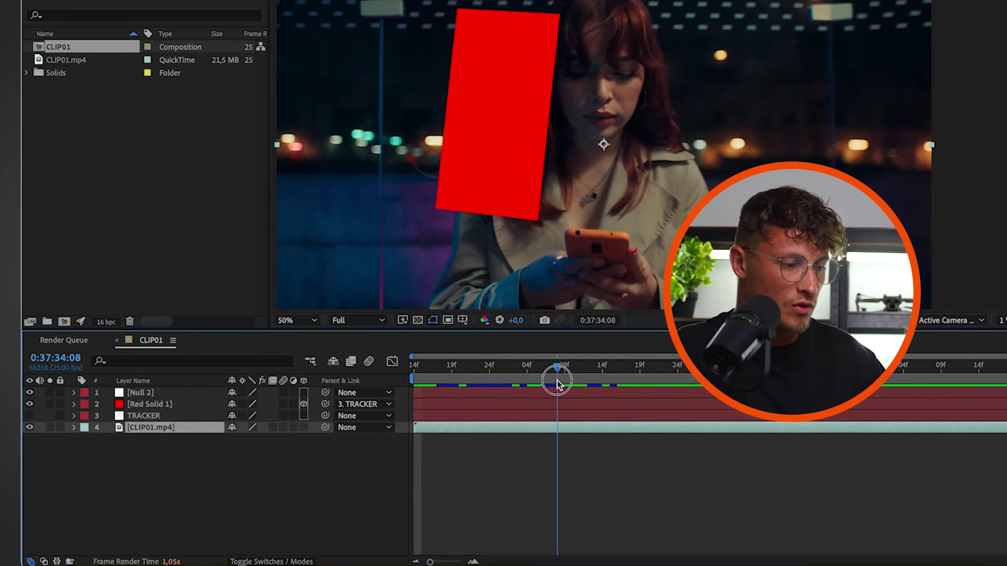
click(133, 397)
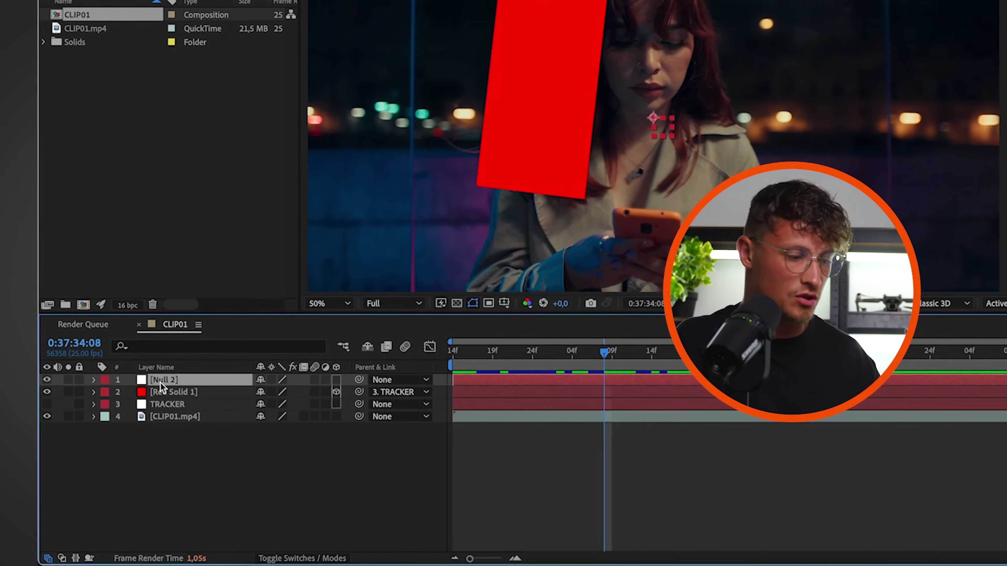
key(Return)
text(TRACKER POSITION)
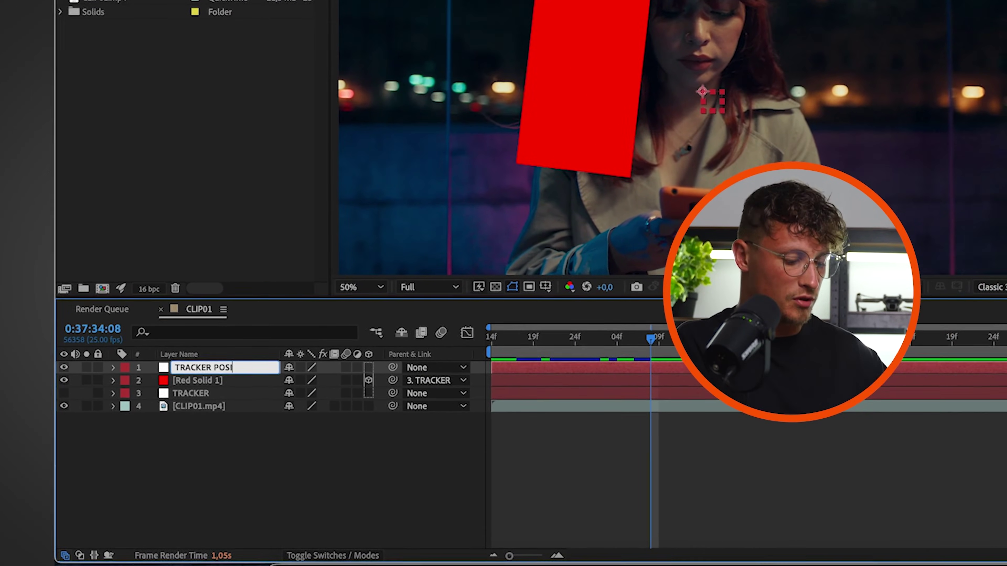
click(227, 373)
drag(232, 372, 229, 386)
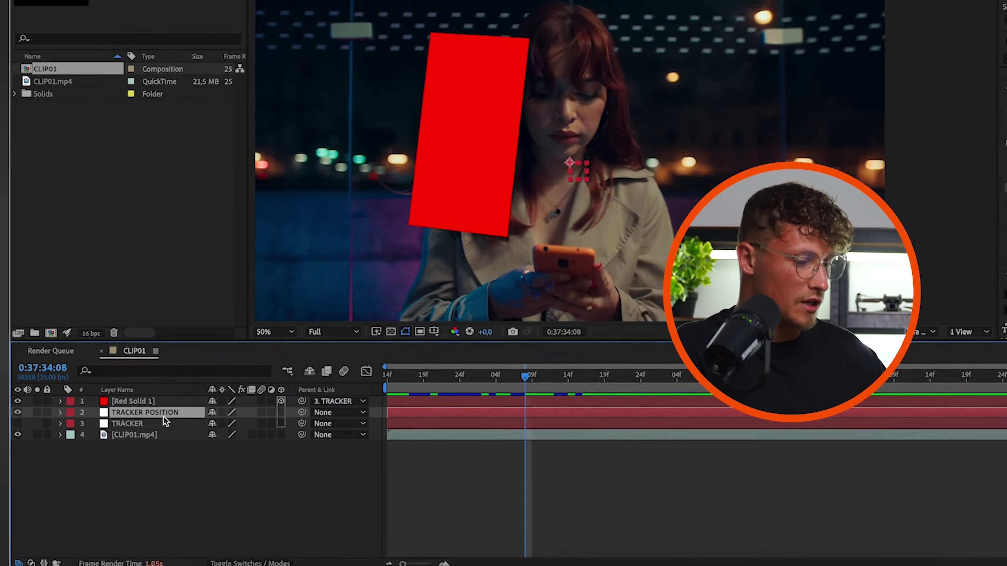
- Start a second motion track on CLIP01.mp4 for position only, with the TRACKER POSITION null as its motion target
click(196, 407)
click(524, 166)
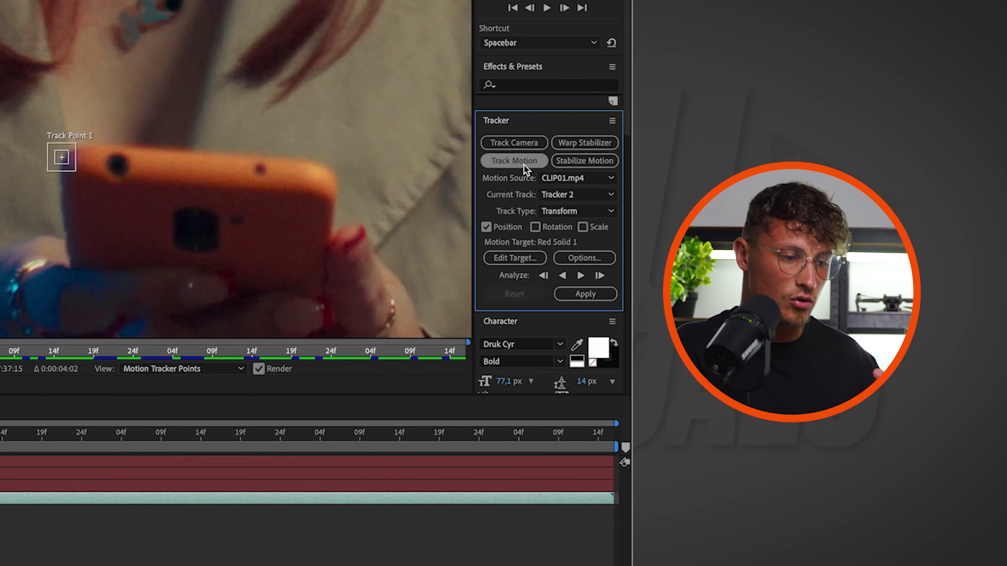
click(583, 259)
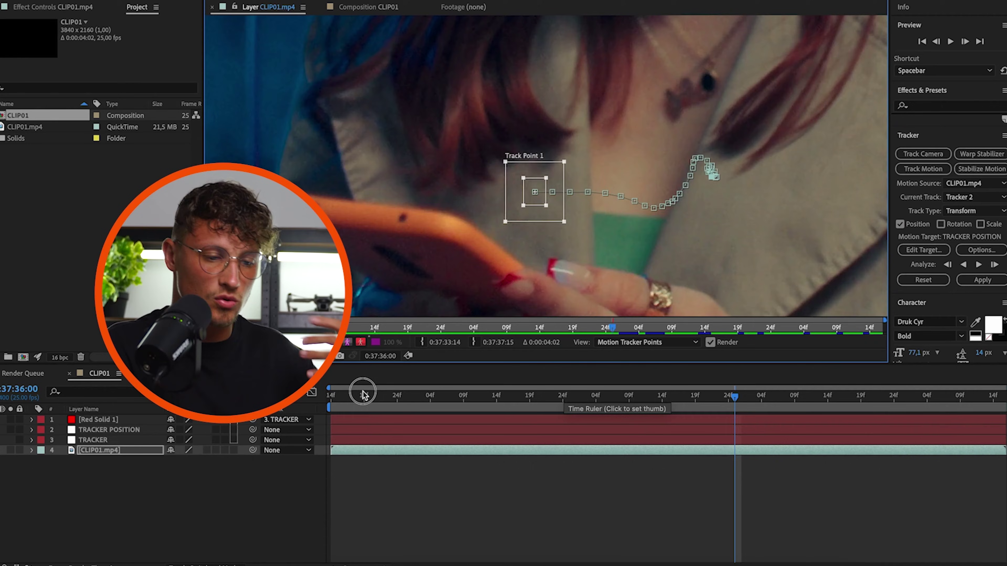
click(362, 394)
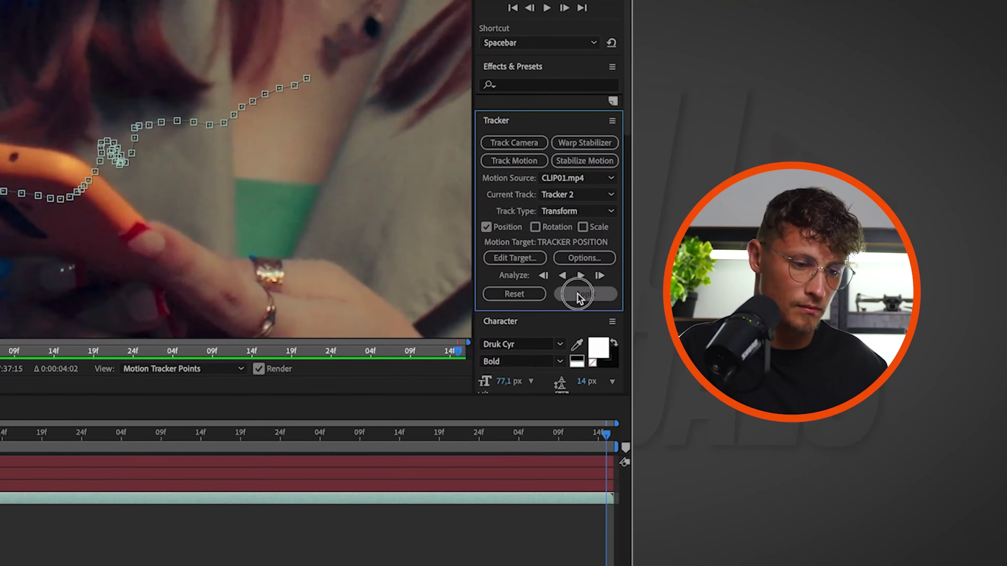
- Apply the position track to the TRACKER POSITION null in X and Y and collapse the CLIP01.mp4 layer properties
click(982, 280)
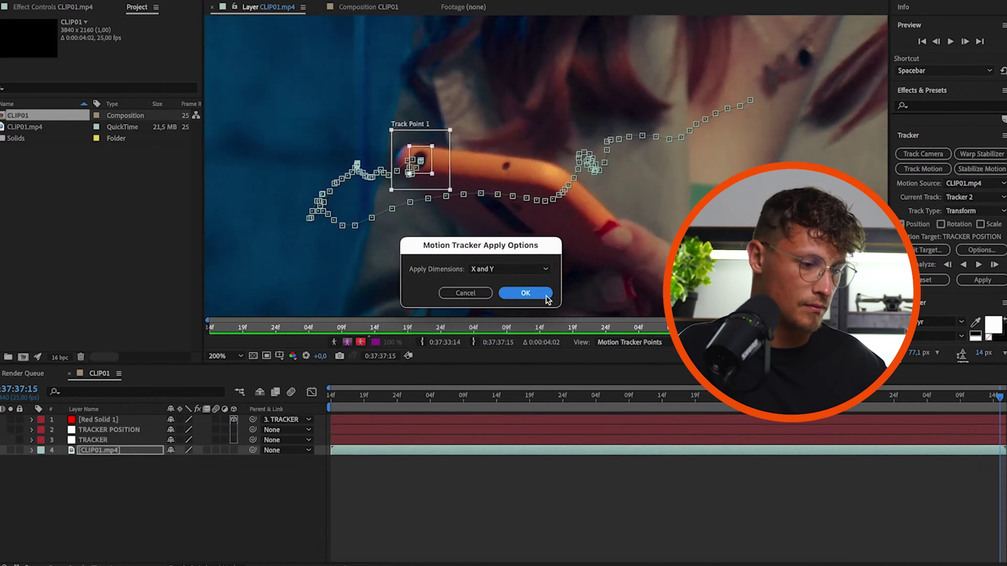
click(214, 303)
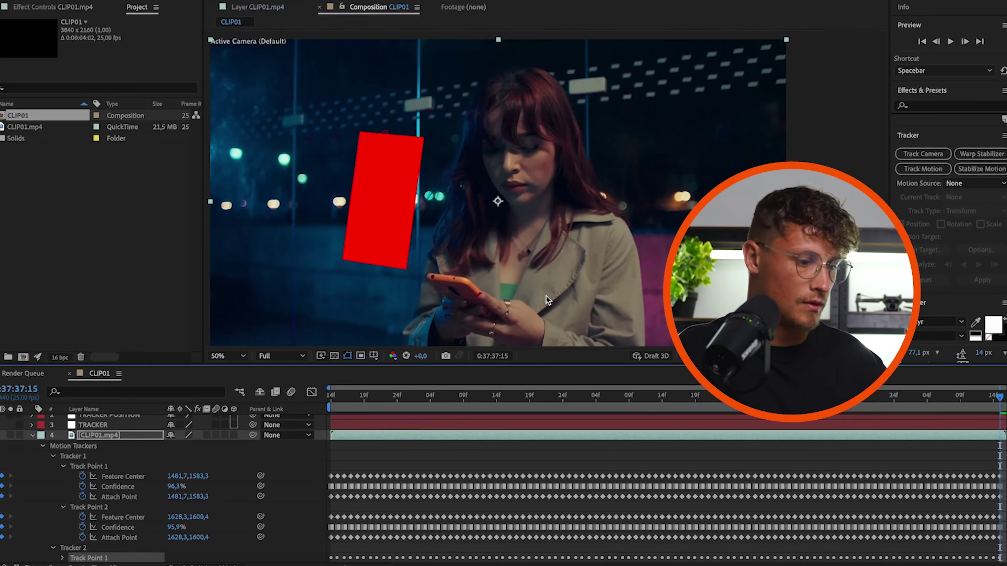
click(31, 435)
- Parent the red solid to the TRACKER POSITION null and play back the composition to check its motion
click(127, 427)
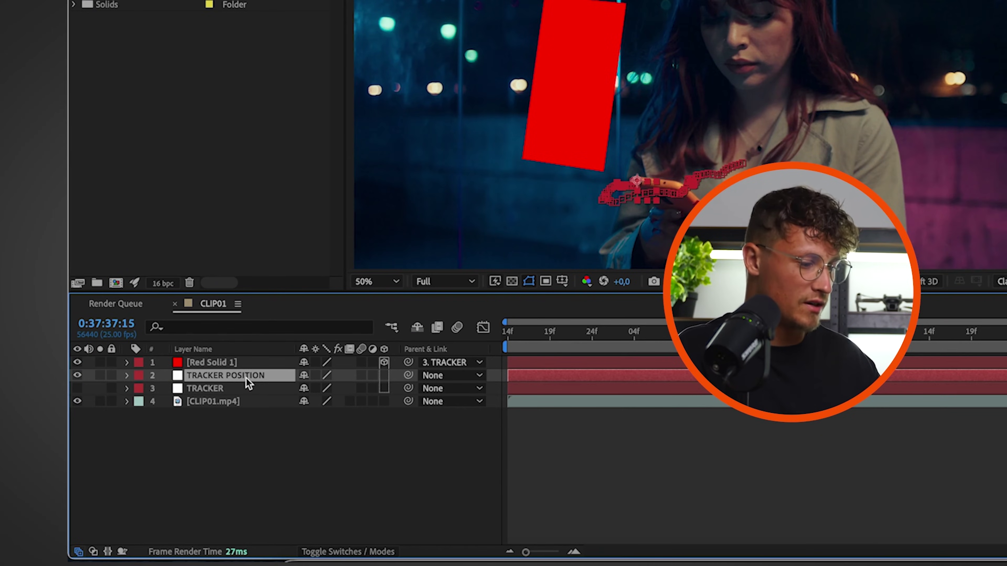
click(204, 362)
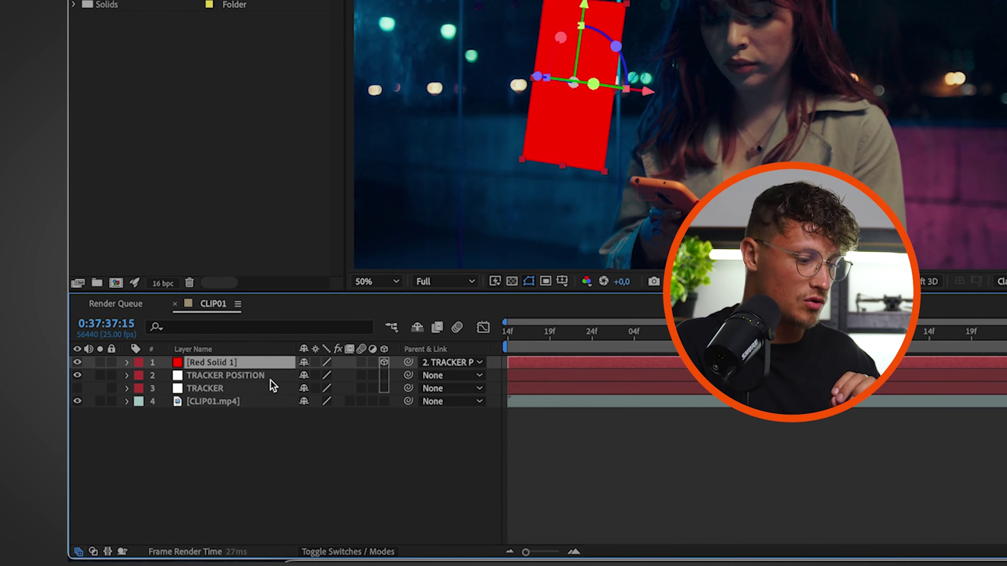
key(space)
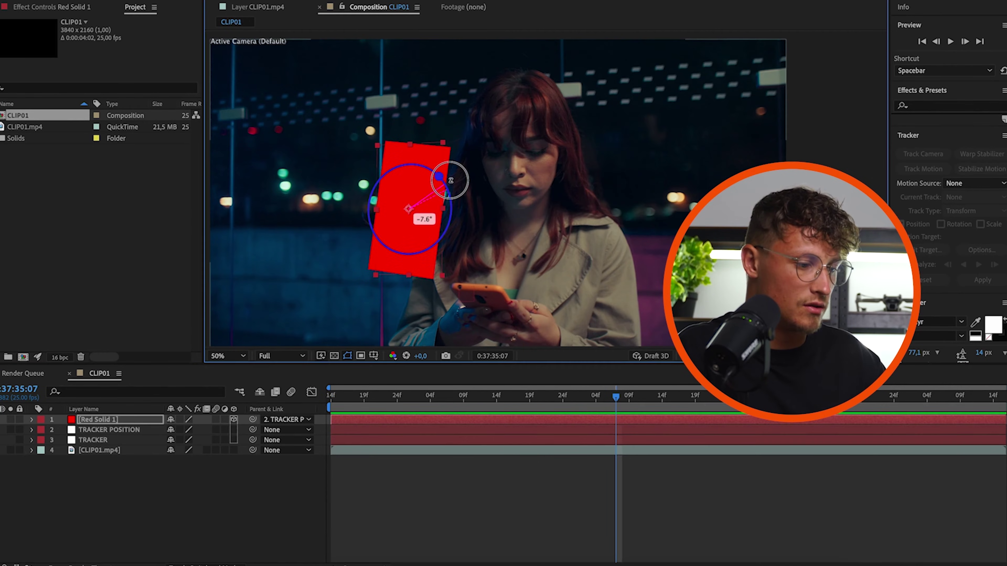
key(space)
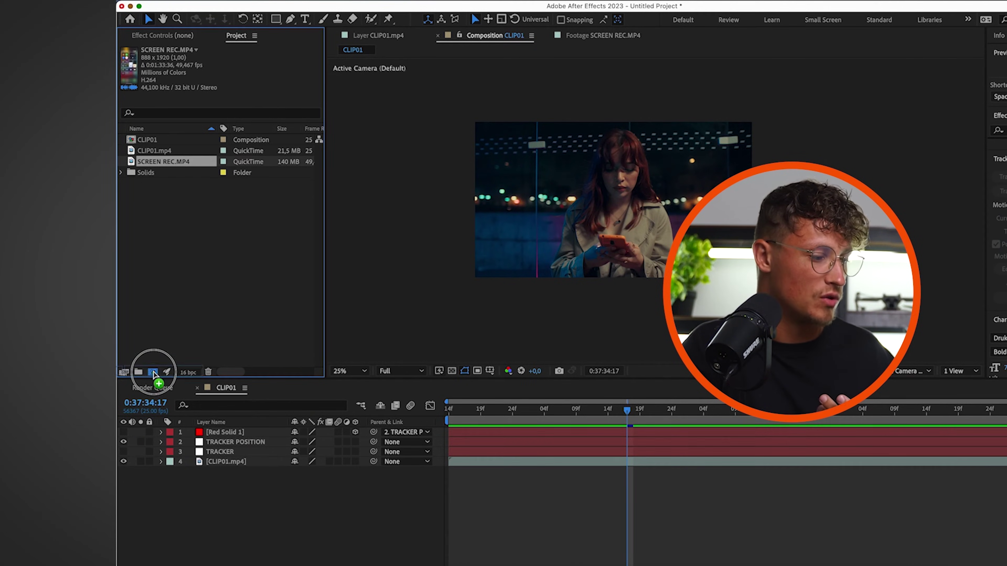
- Create a composition from SCREEN REC.MP4 and add the SCREEN REC composition as the top layer of CLIP01
drag(153, 373, 153, 373)
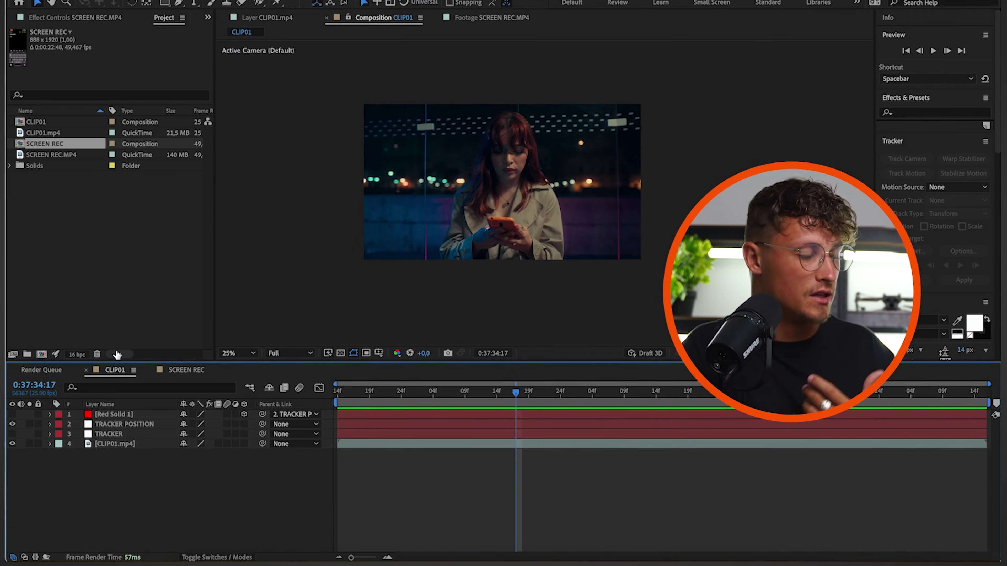
drag(83, 150, 183, 352)
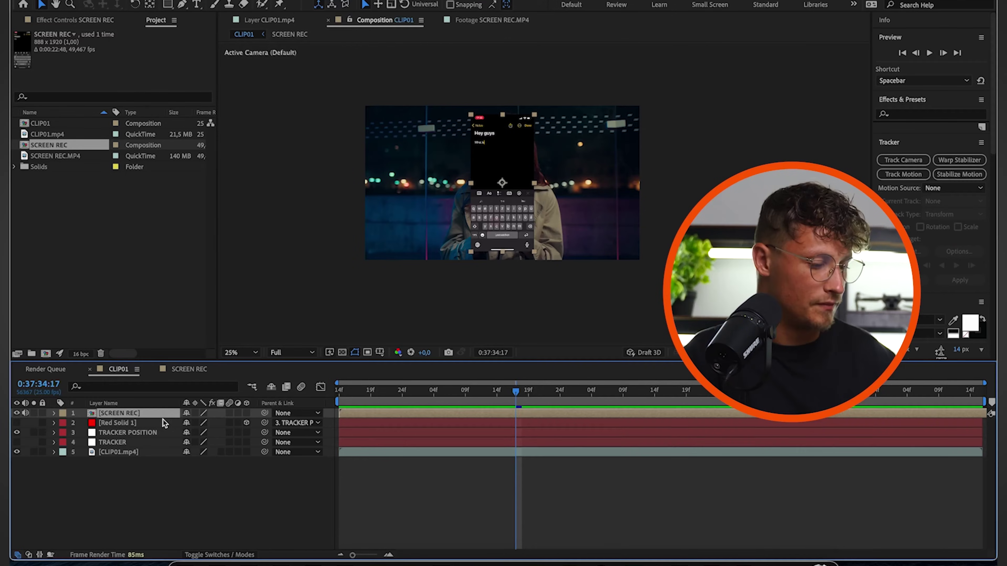
- Scale the SCREEN REC layer to 54% and move it to the other side of the woman, above the phone
key(s)
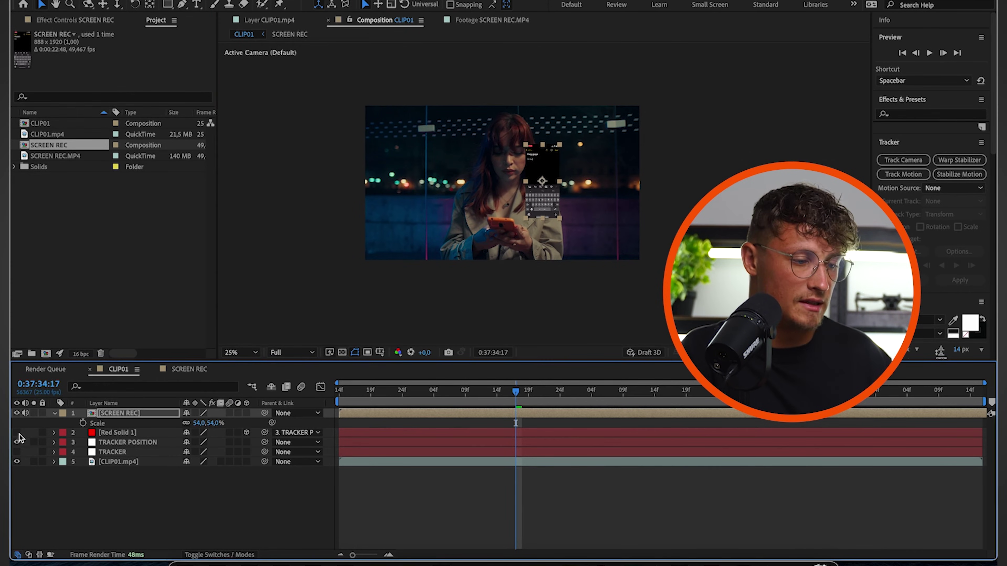
drag(547, 204, 463, 204)
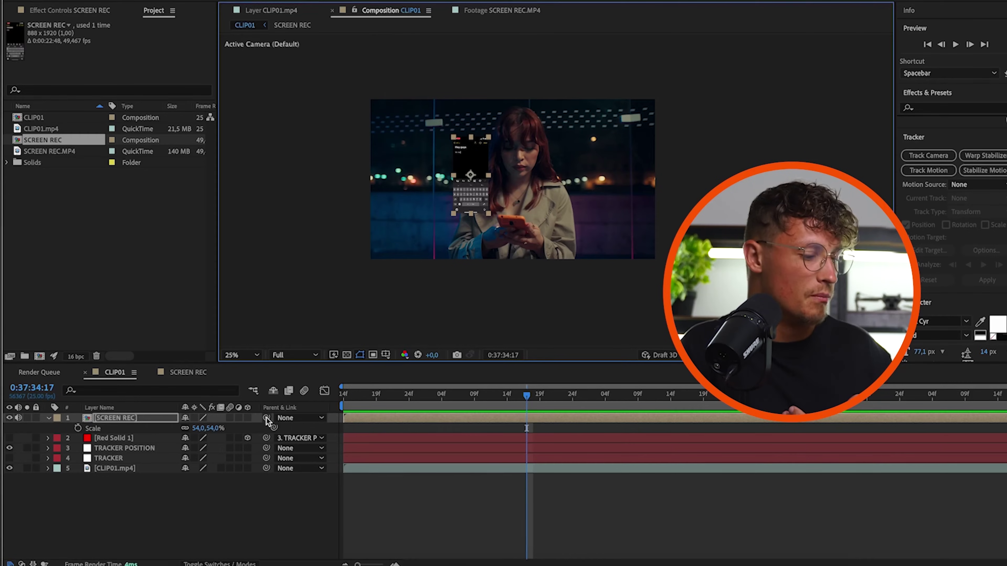
- Parent the SCREEN REC layer to the TRACKER null and preview its motion in an enlarged composition view
drag(265, 417, 111, 452)
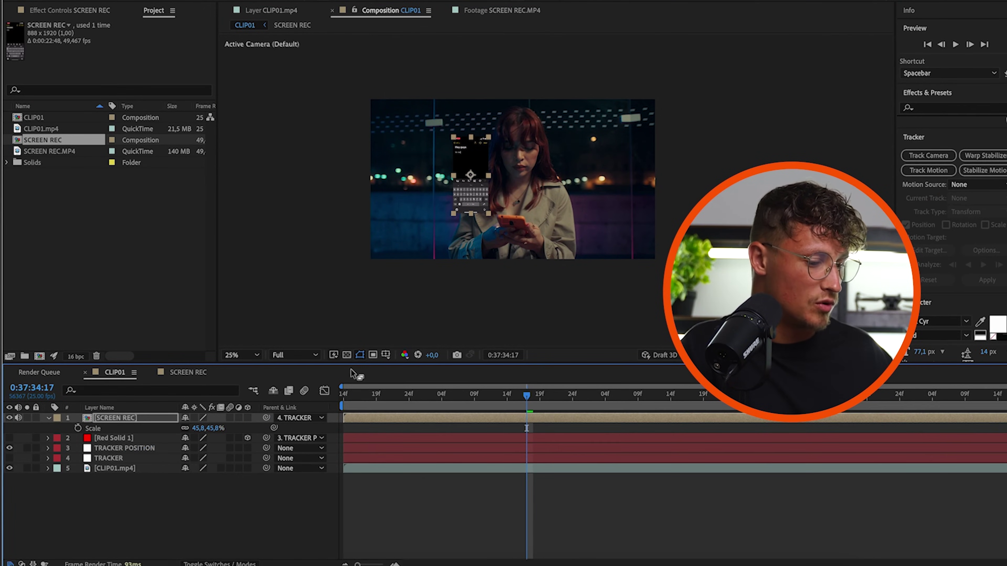
drag(427, 391, 368, 398)
key(space)
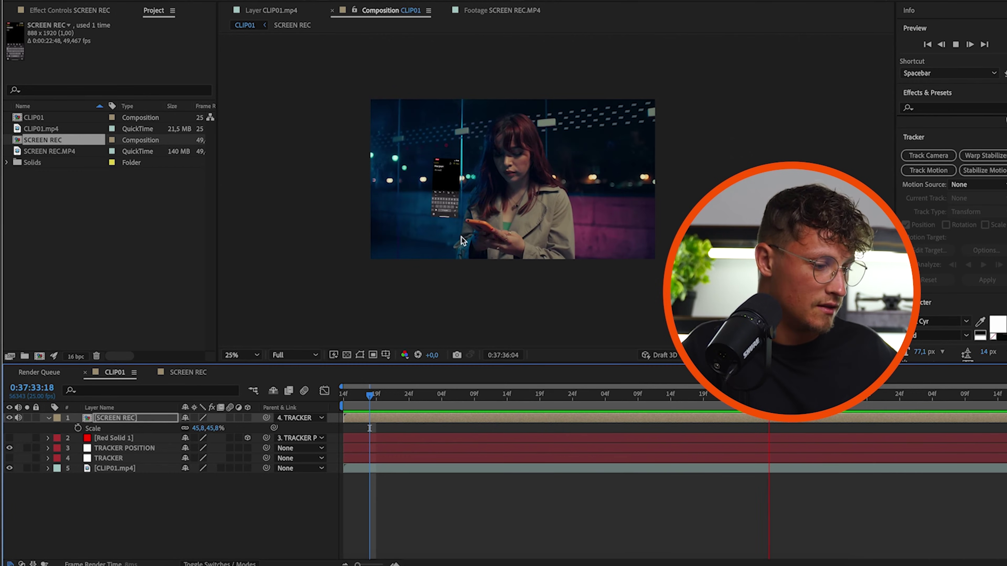
click(241, 355)
click(269, 152)
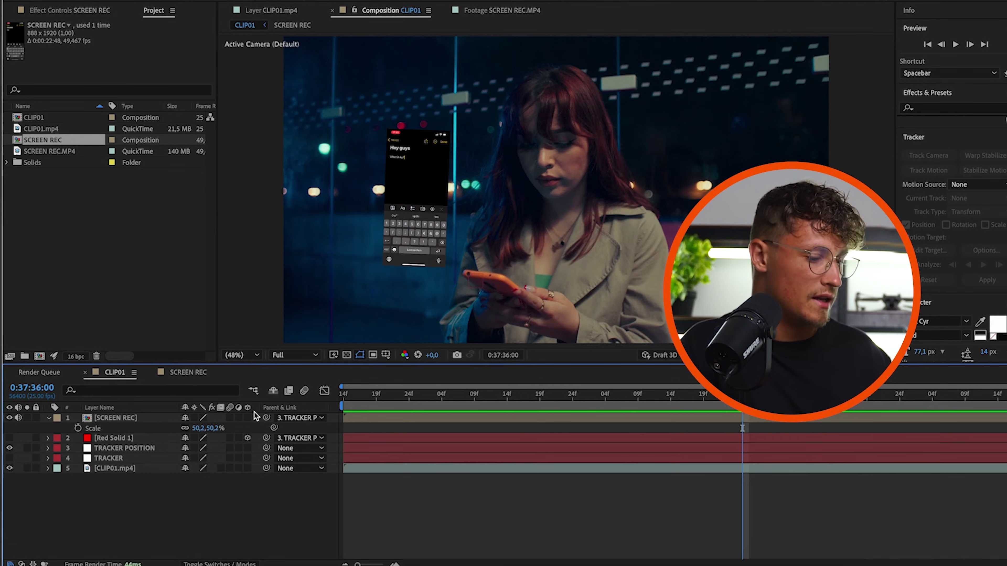
- Make the SCREEN REC layer 3D and turn it to an orientation of about 359.6°, 12.2°, 2.1°
click(247, 418)
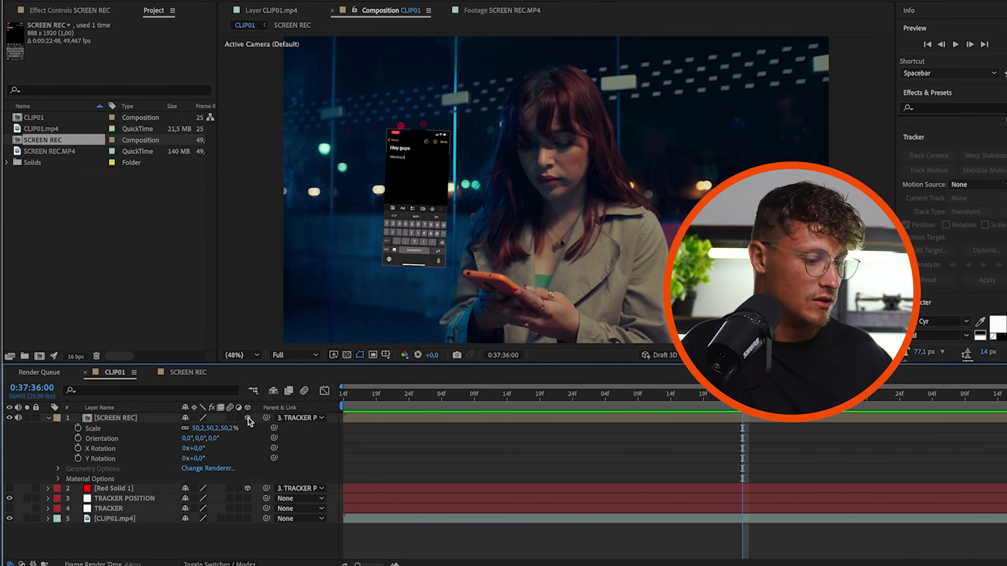
drag(442, 200, 451, 177)
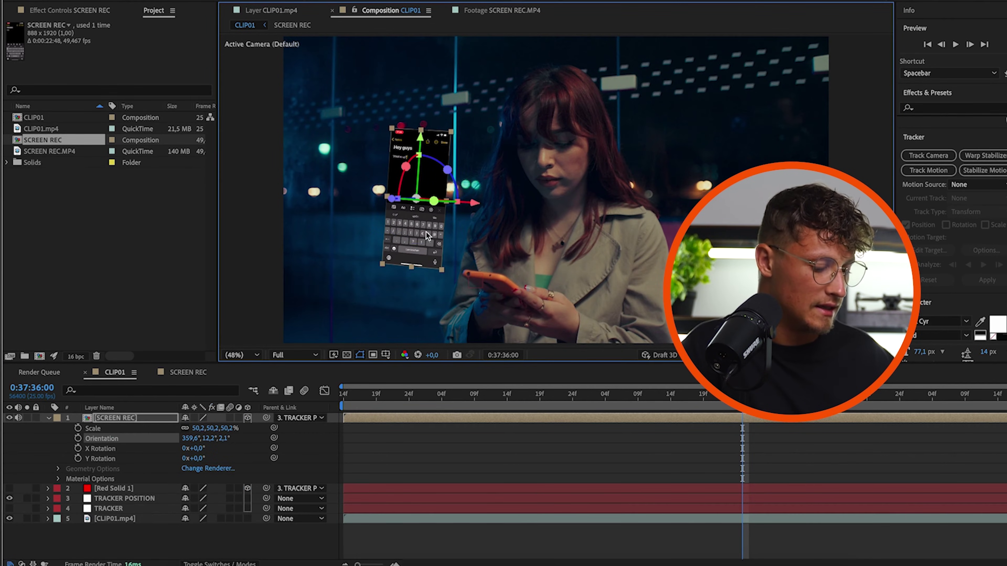
- Scale the SCREEN REC layer to 79.2%, set its blending mode to Screen and preview the result
key(u)
click(161, 420)
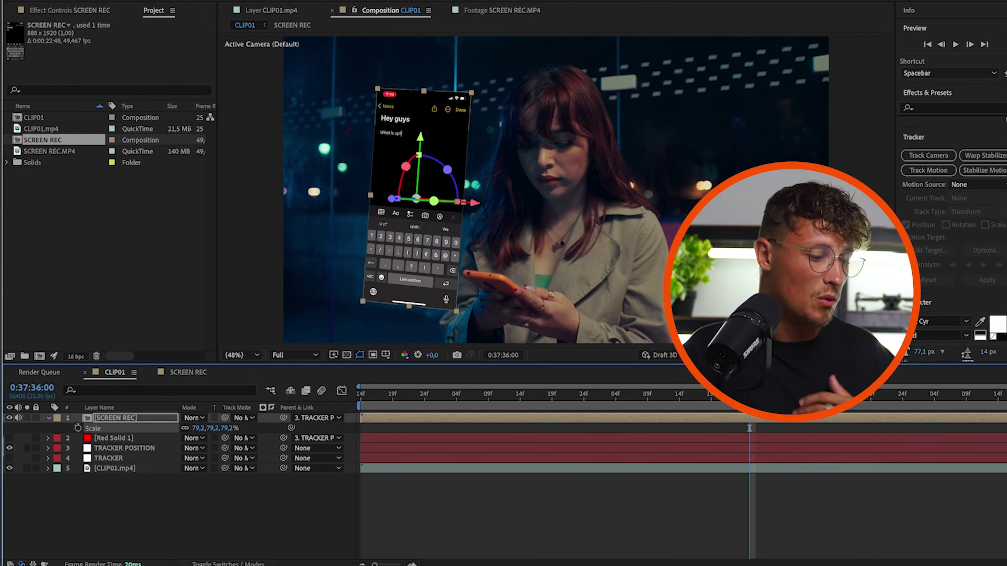
click(200, 417)
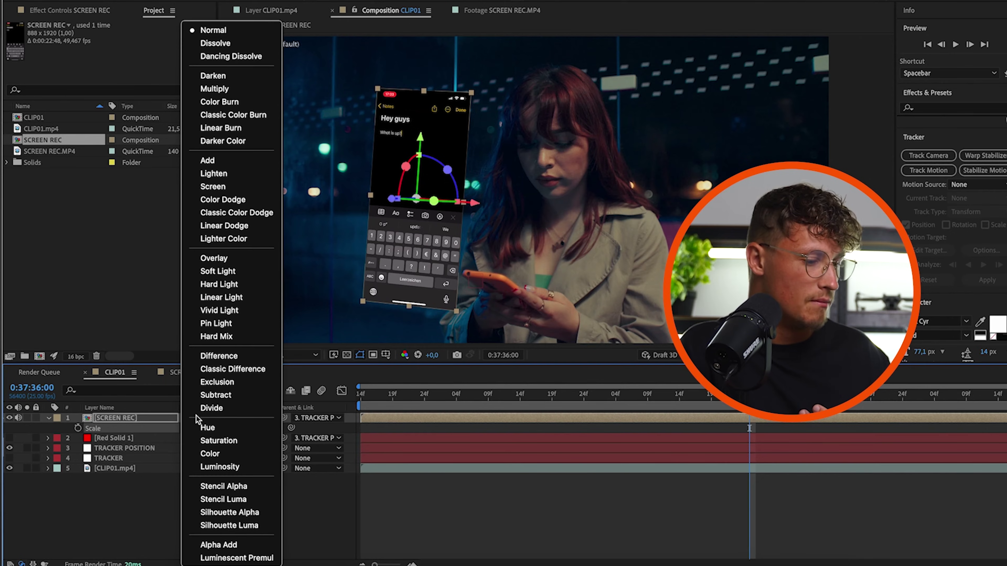
click(211, 186)
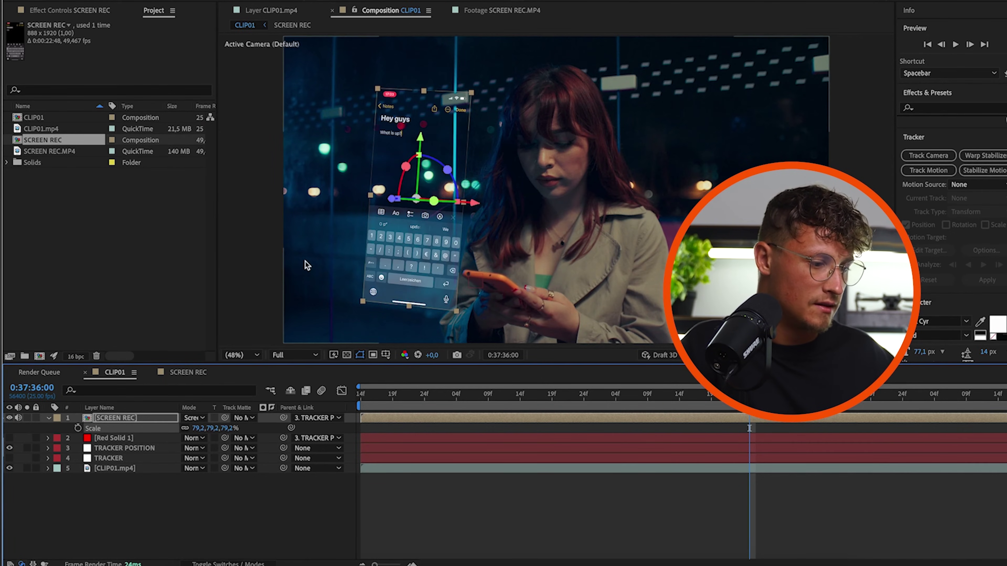
drag(548, 395, 513, 394)
key(space)
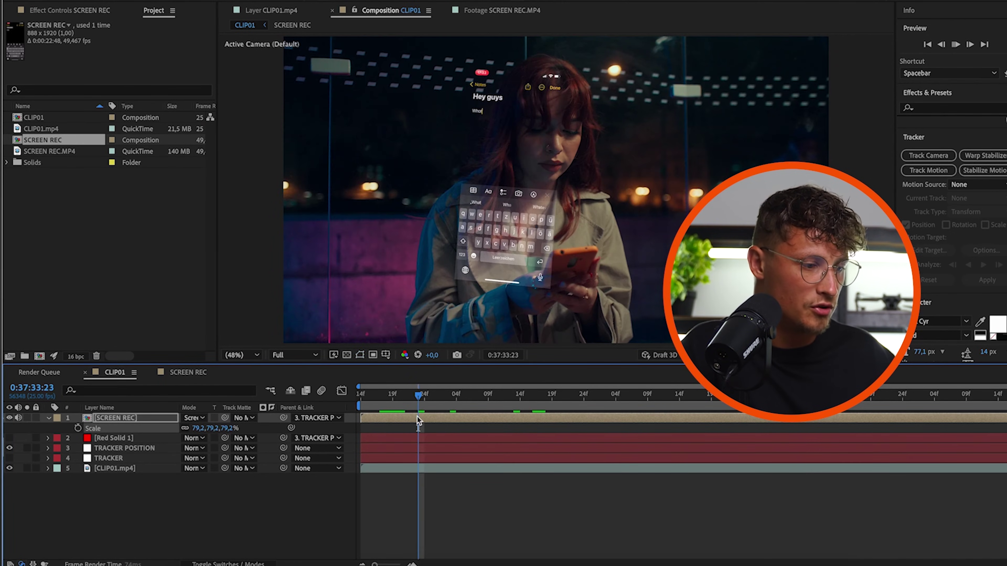
- Inside the SCREEN REC composition, mask the recording to exclude the status bar above and the empty strip below the keyboard
double_click(157, 416)
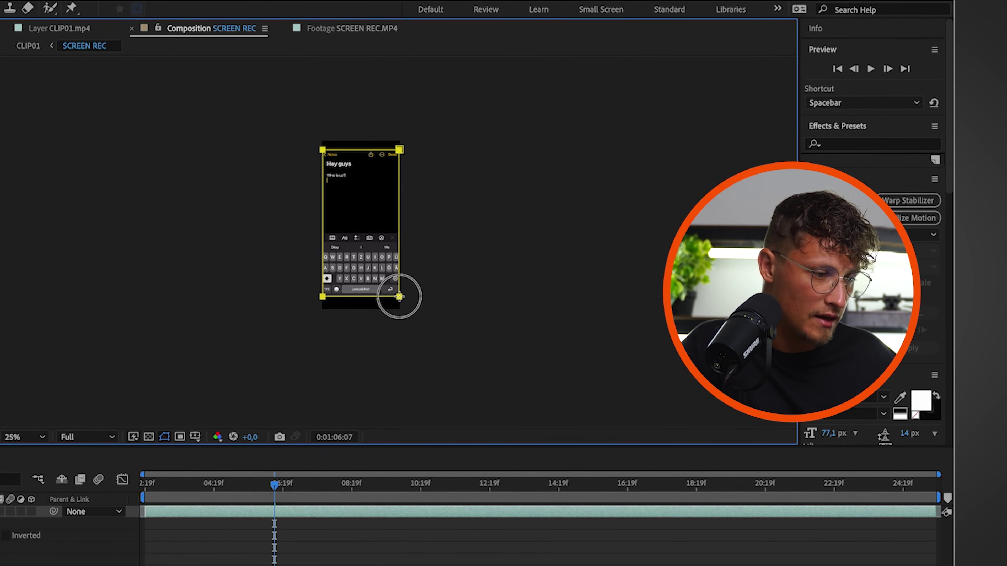
drag(400, 296, 402, 296)
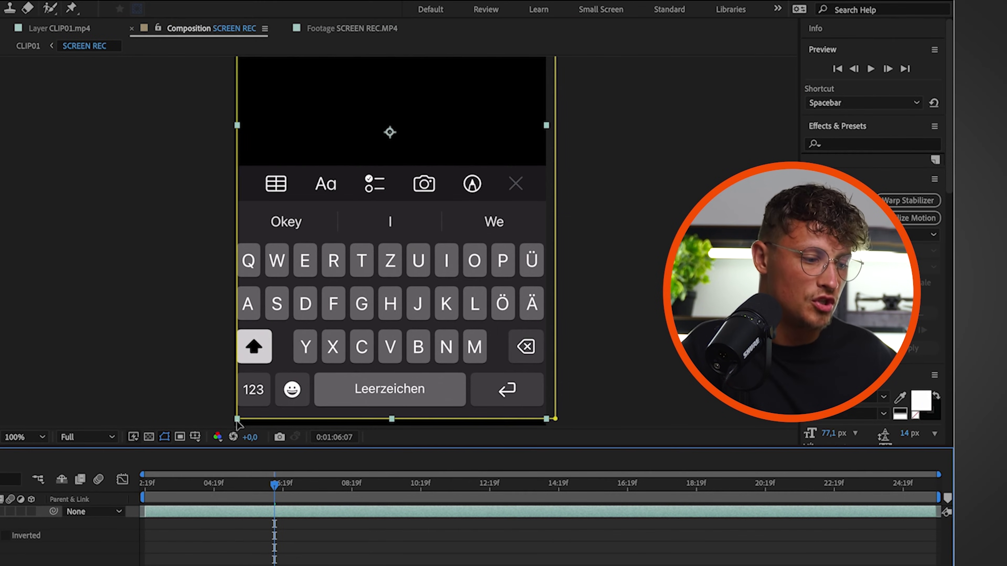
drag(237, 418, 217, 400)
drag(382, 194, 386, 428)
drag(374, 154, 374, 353)
click(237, 223)
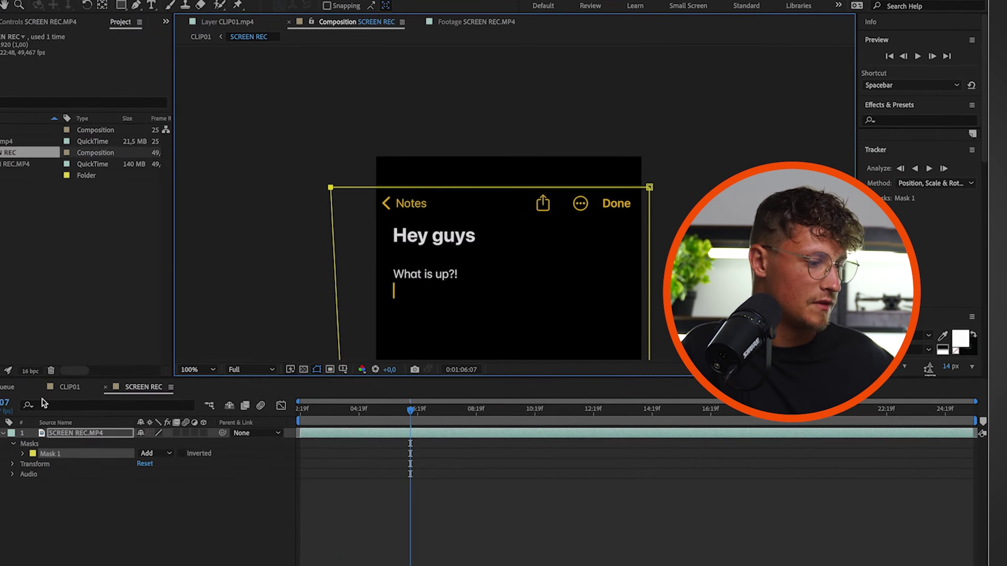
- Back in CLIP01, rotate the SCREEN REC layer about 20° around its Y axis and preview the motion
click(126, 373)
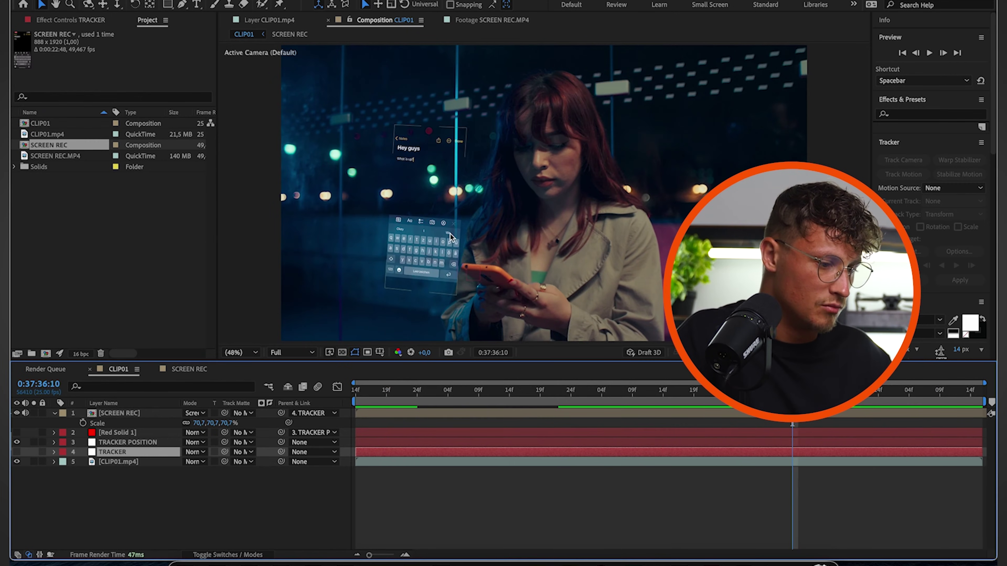
click(430, 242)
drag(450, 216, 432, 210)
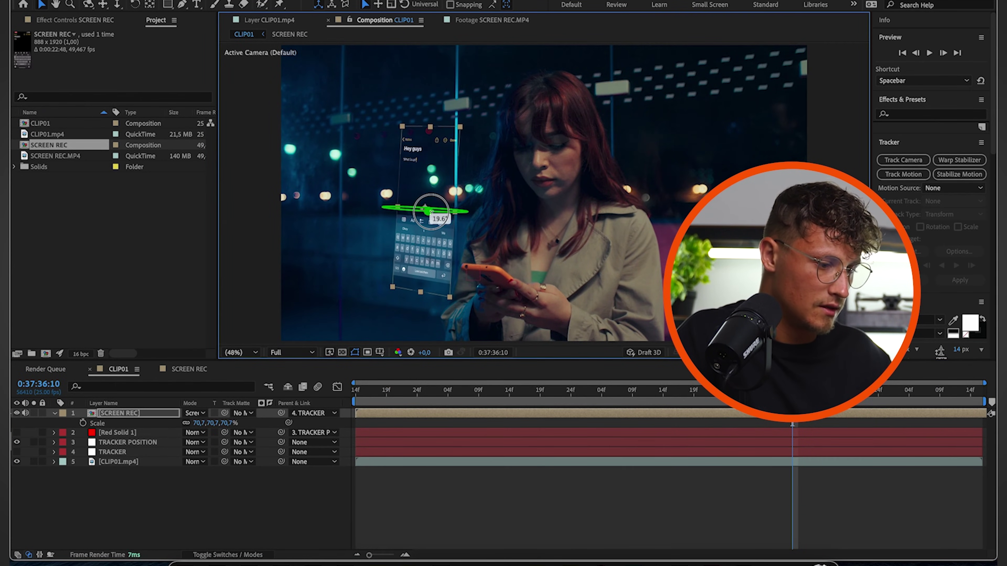
key(space)
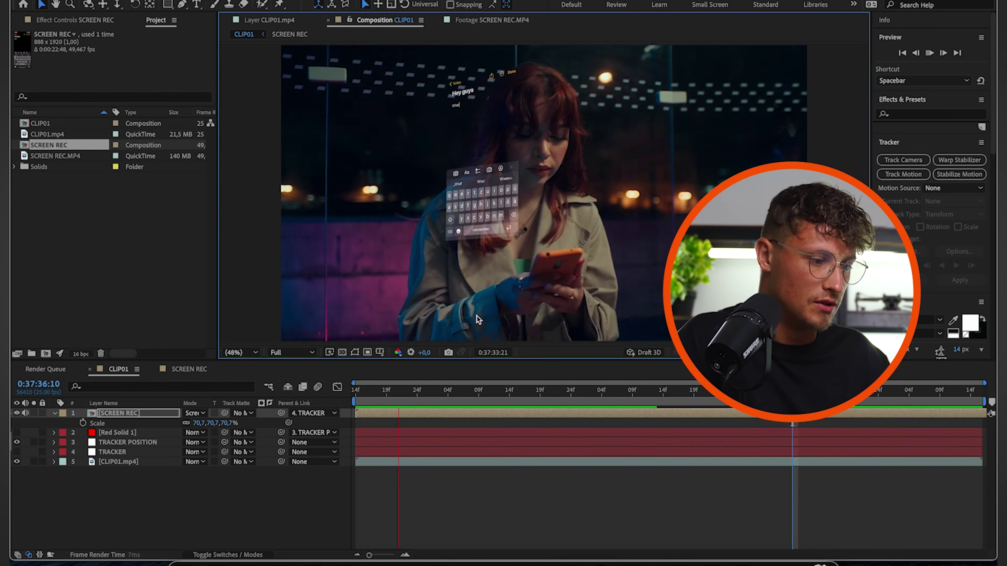
key(space)
key(space)
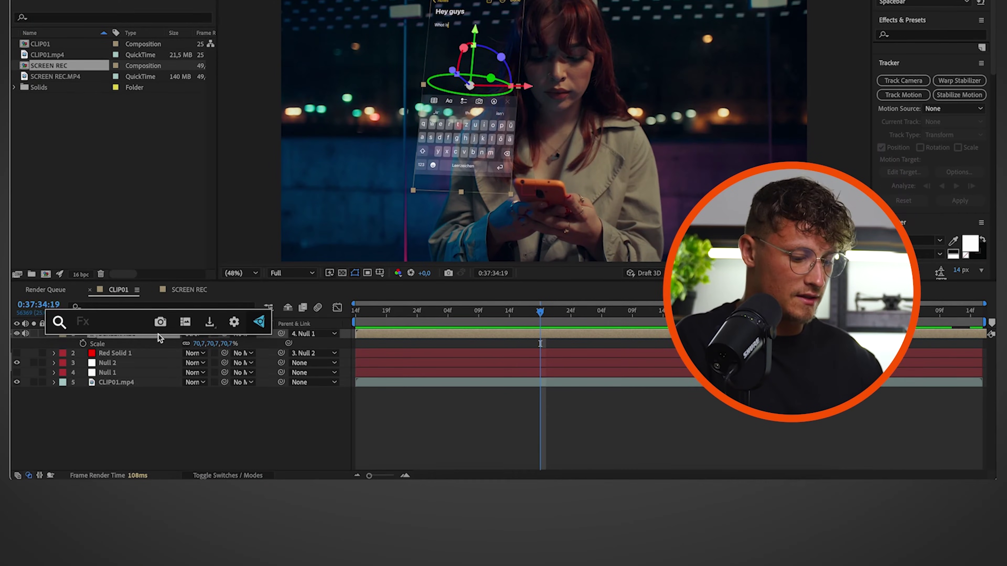
- Apply the Glow effect to the SCREEN REC layer and play the clip from its start
text(glow)
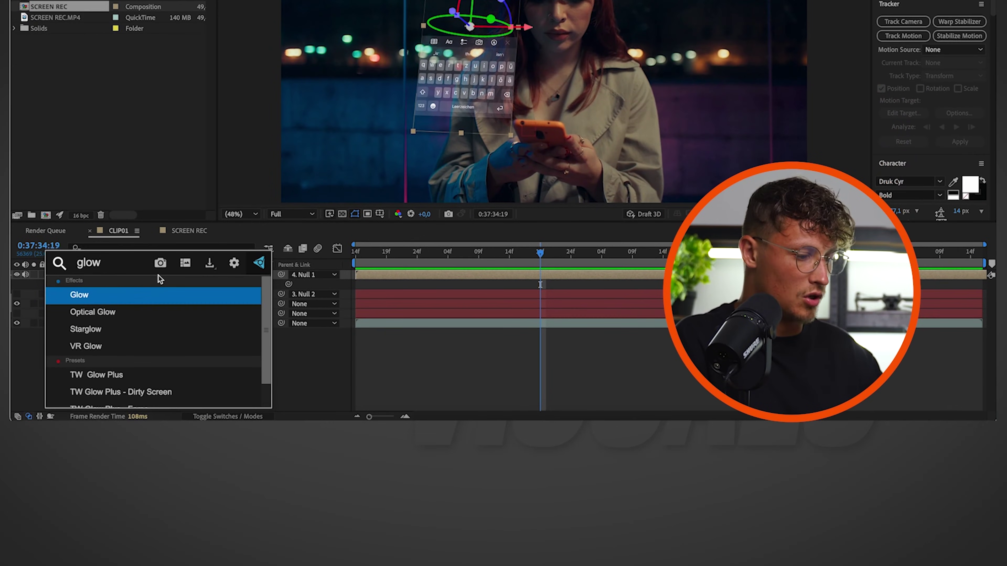
key(Return)
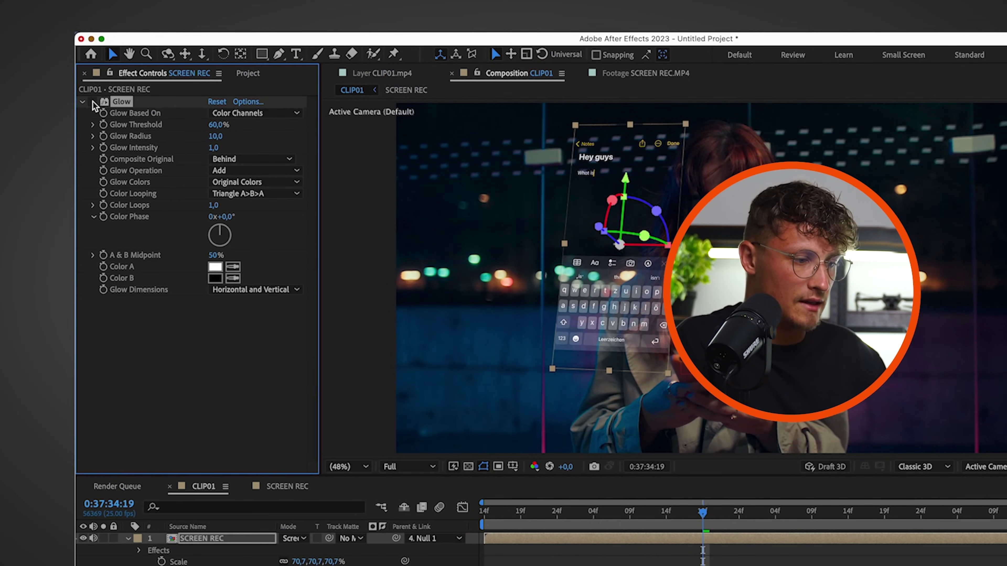
click(92, 101)
drag(702, 512, 449, 535)
key(space)
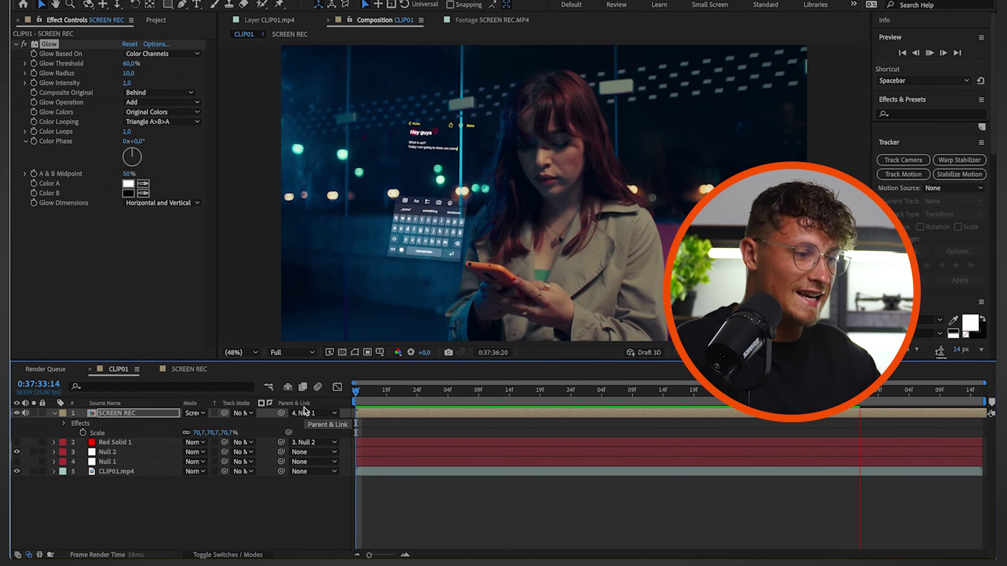
key(space)
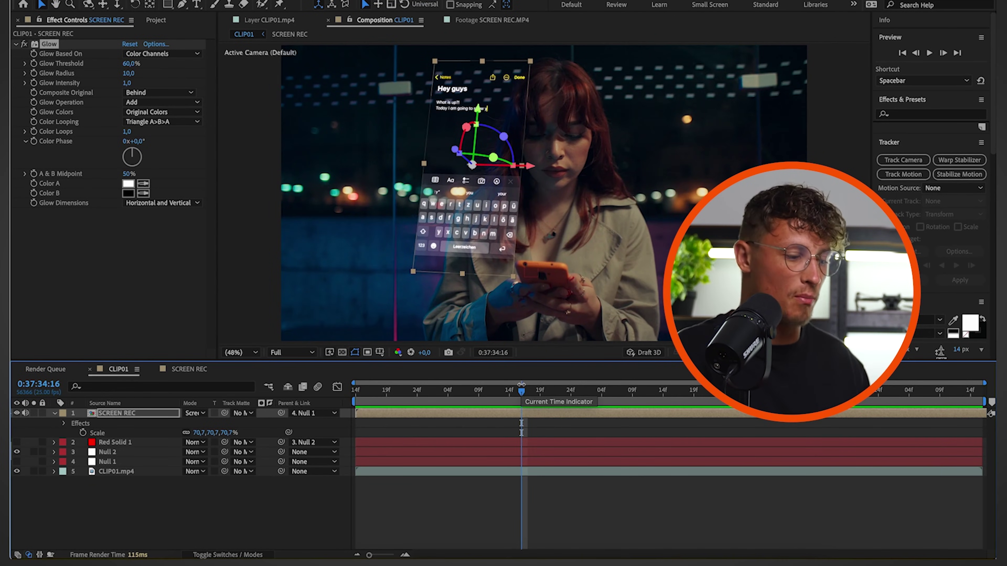
- Move the SCREEN REC layer's anchor point to just above the phone using the Pan Behind tool
click(146, 415)
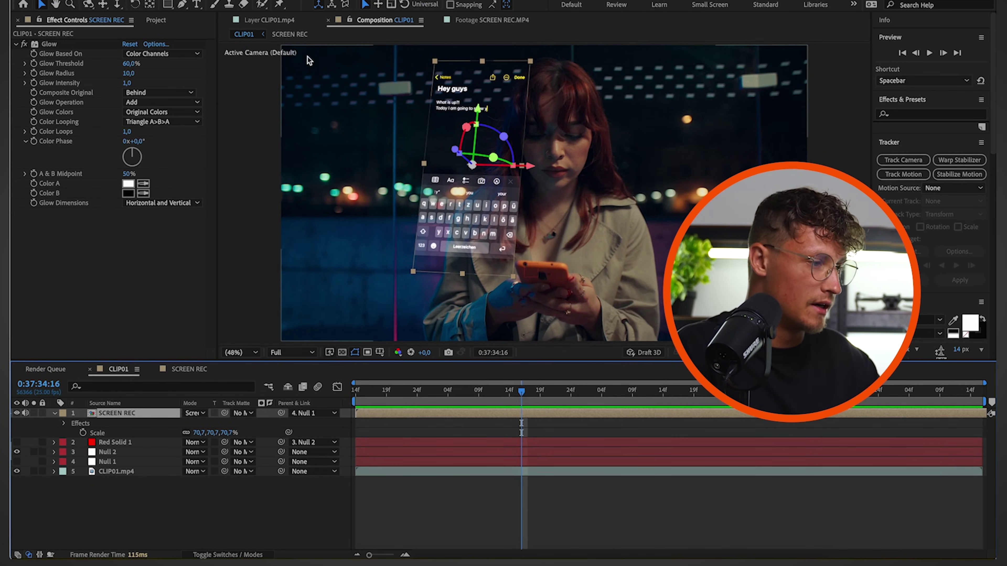
key(y)
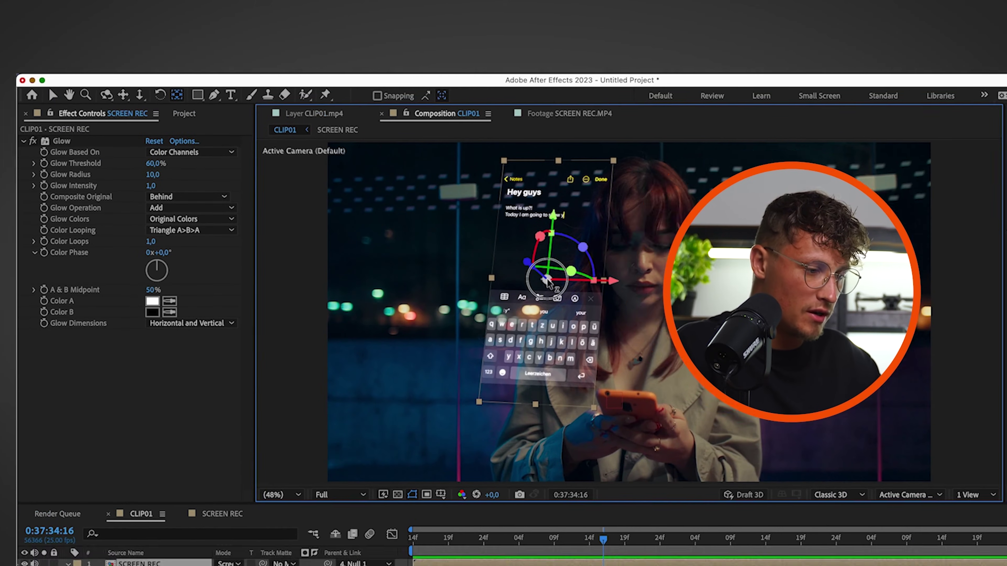
drag(566, 281, 601, 419)
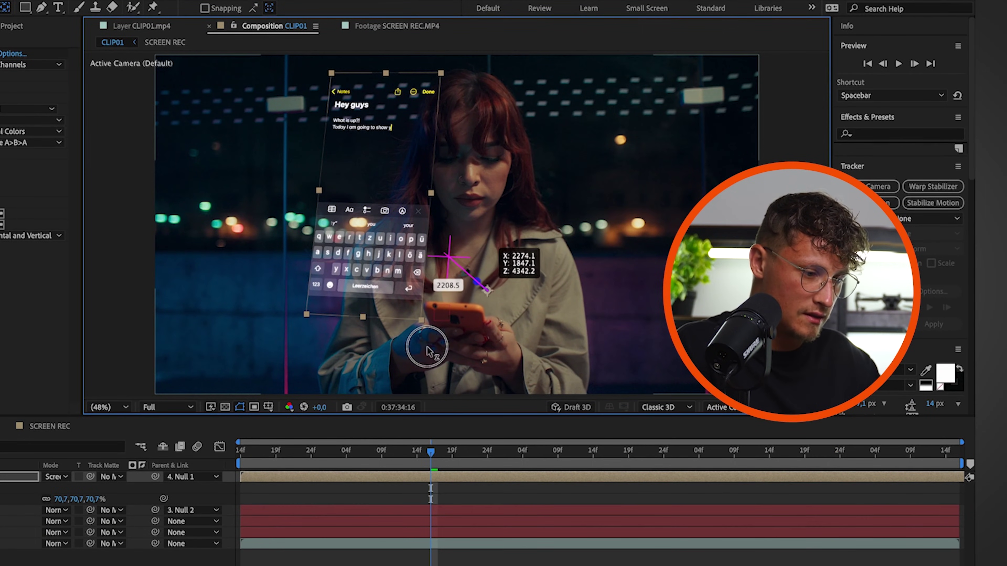
drag(444, 332, 397, 304)
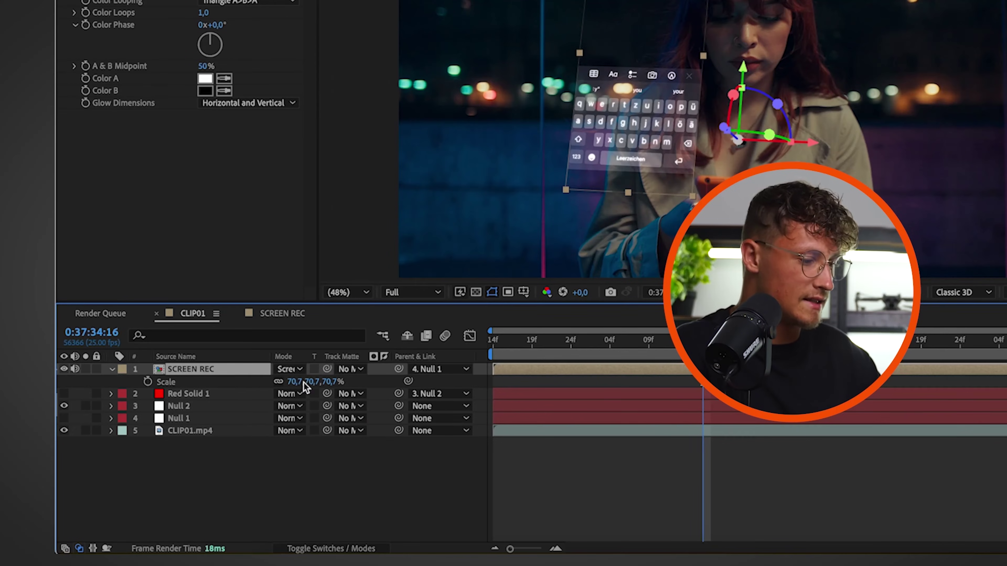
- Animate the SCREEN REC scale from 0% at 0:37:34:03 to 70.7% at 0:37:34:16 and preview it
click(217, 369)
drag(703, 342, 603, 341)
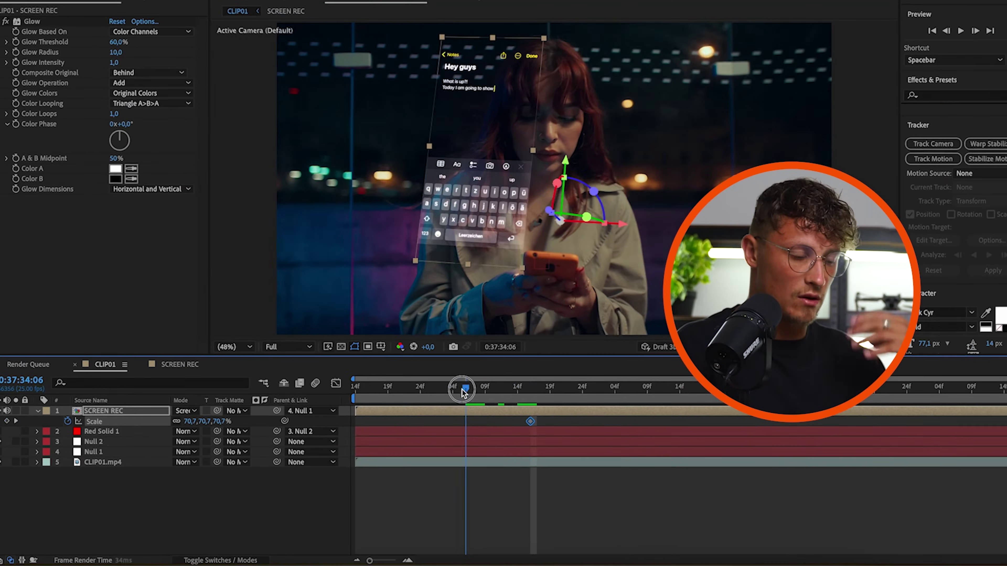
drag(222, 428, 192, 425)
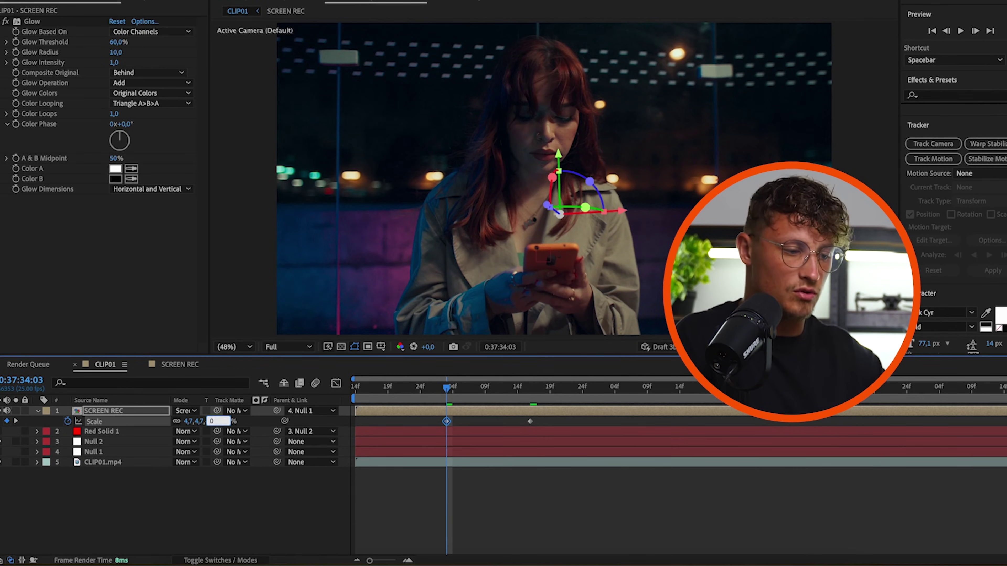
key(space)
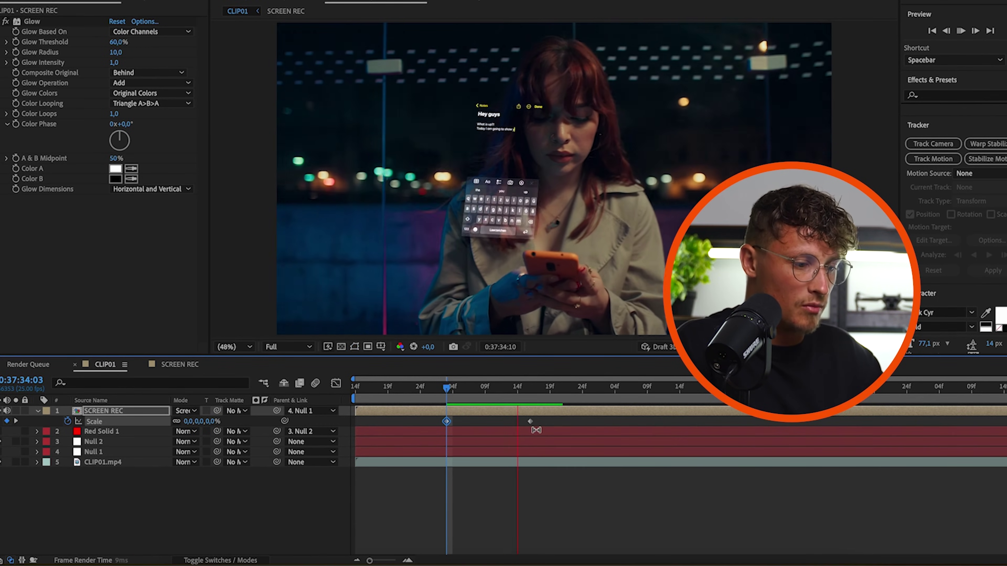
click(365, 393)
key(space)
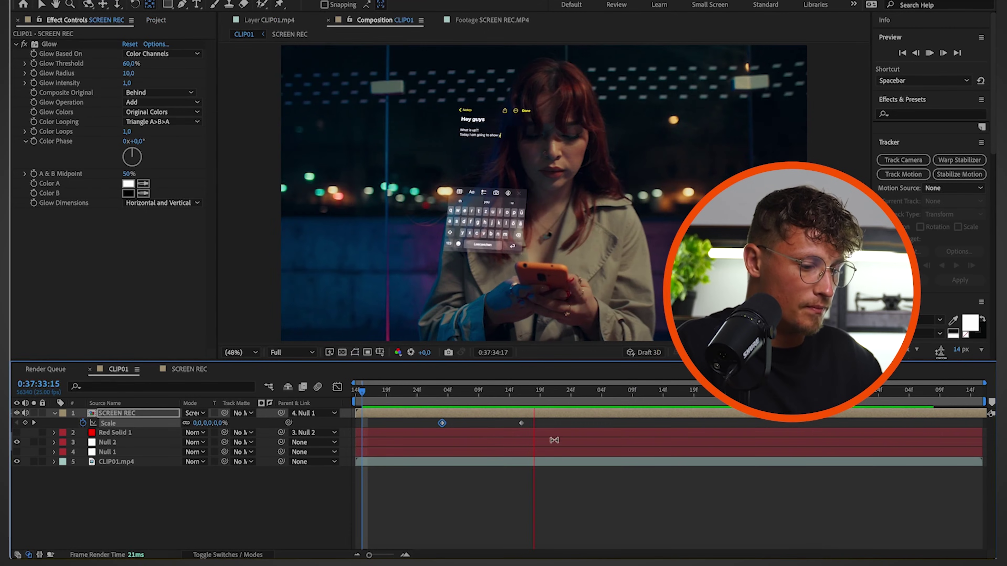
key(space)
- Select both Scale keyframes, show their speed graph and undo the easing
drag(578, 423, 400, 427)
drag(231, 382, 231, 382)
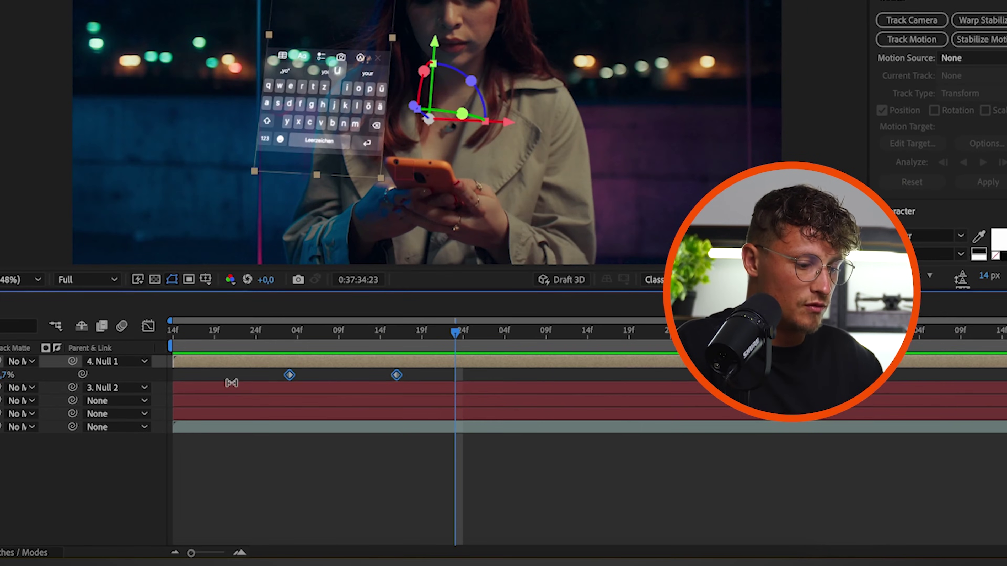
click(148, 326)
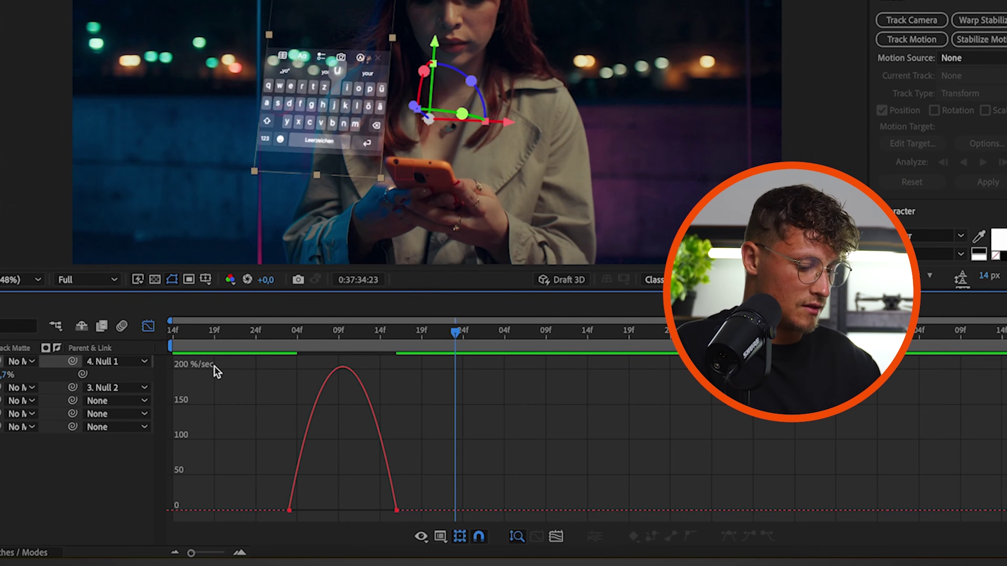
key(super+z)
drag(322, 331, 273, 331)
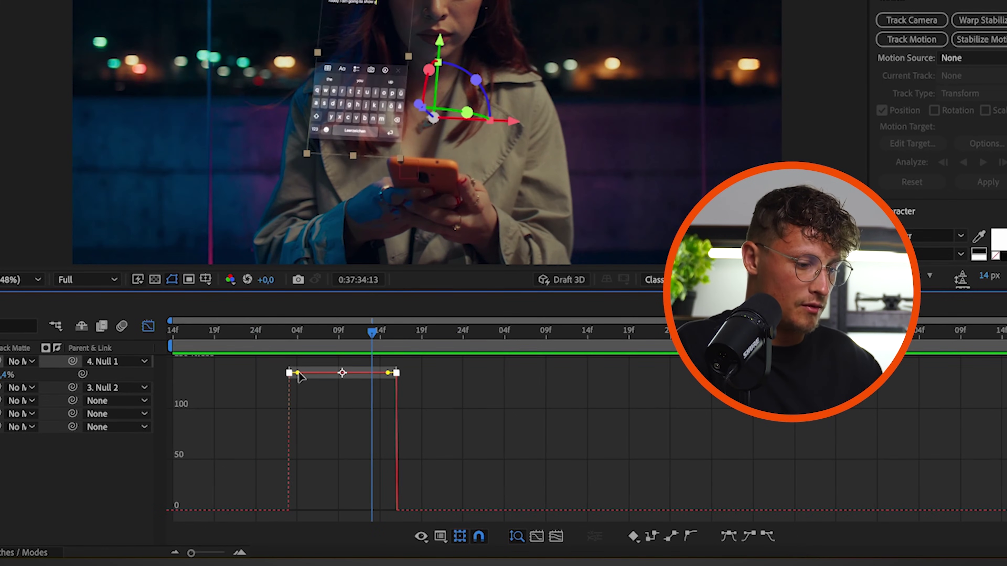
- Shape the Scale speed graph into a sharp peak midway between the keyframes and enable motion blur for SCREEN REC
drag(298, 373, 350, 511)
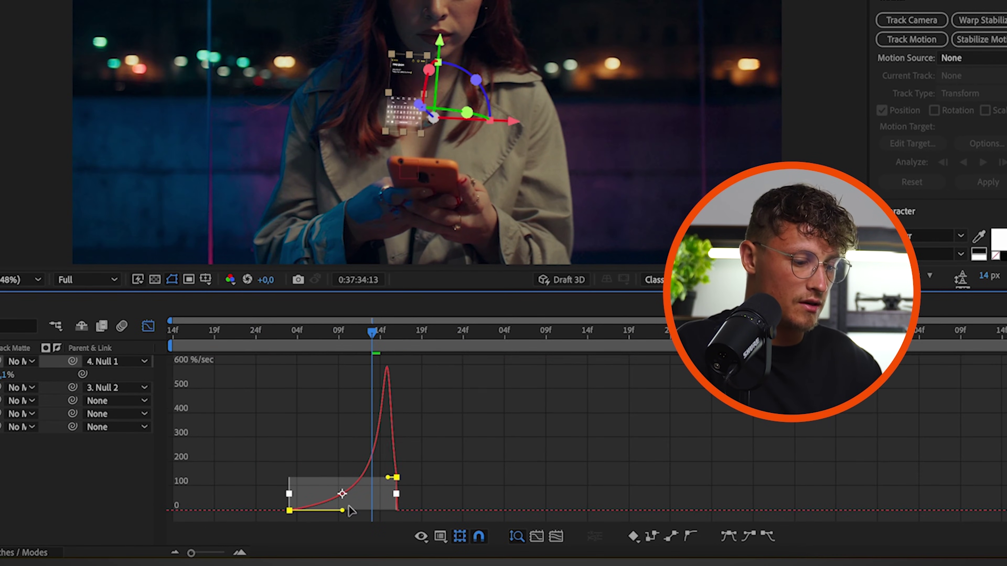
drag(389, 478, 359, 507)
drag(343, 344, 267, 352)
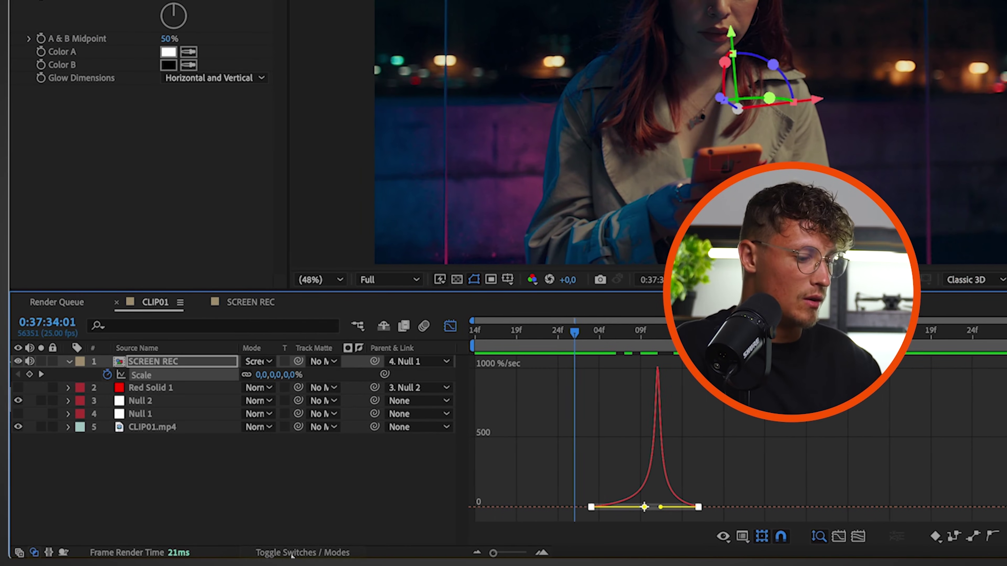
click(23, 552)
click(401, 326)
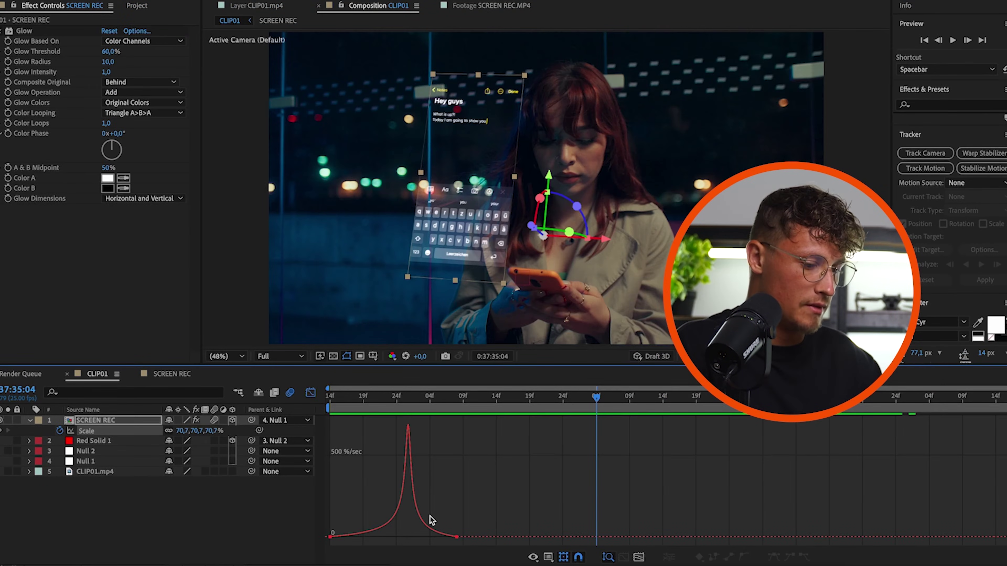
- Soften the start of the Scale speed curve and move the SCREEN REC anchor point down onto the phone
click(395, 513)
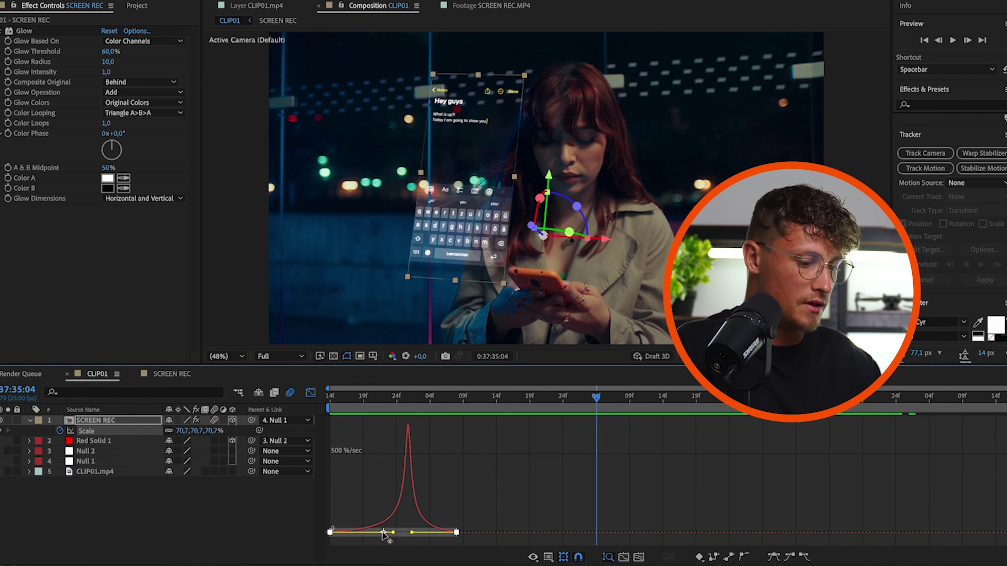
drag(392, 534, 379, 530)
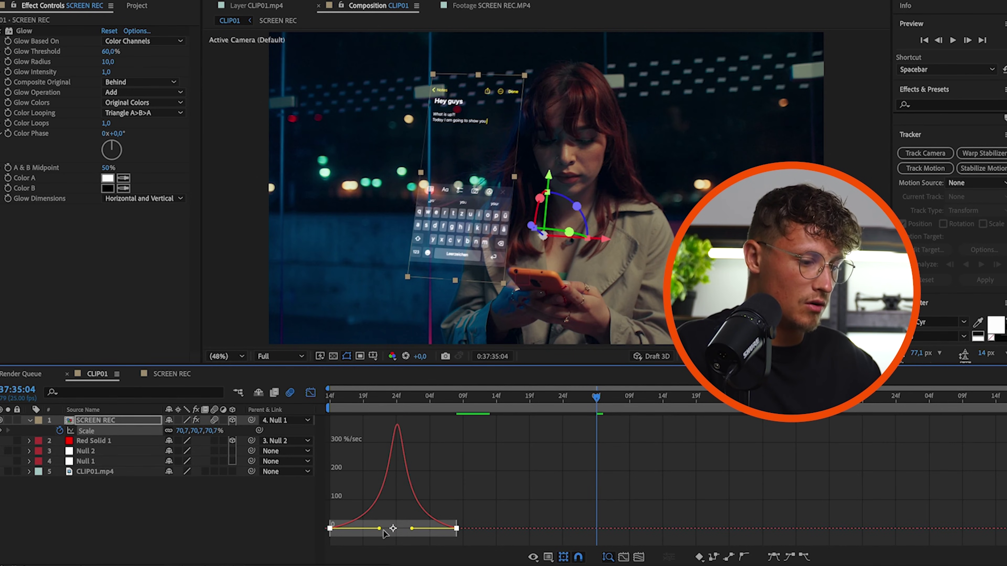
drag(568, 225, 546, 260)
key(space)
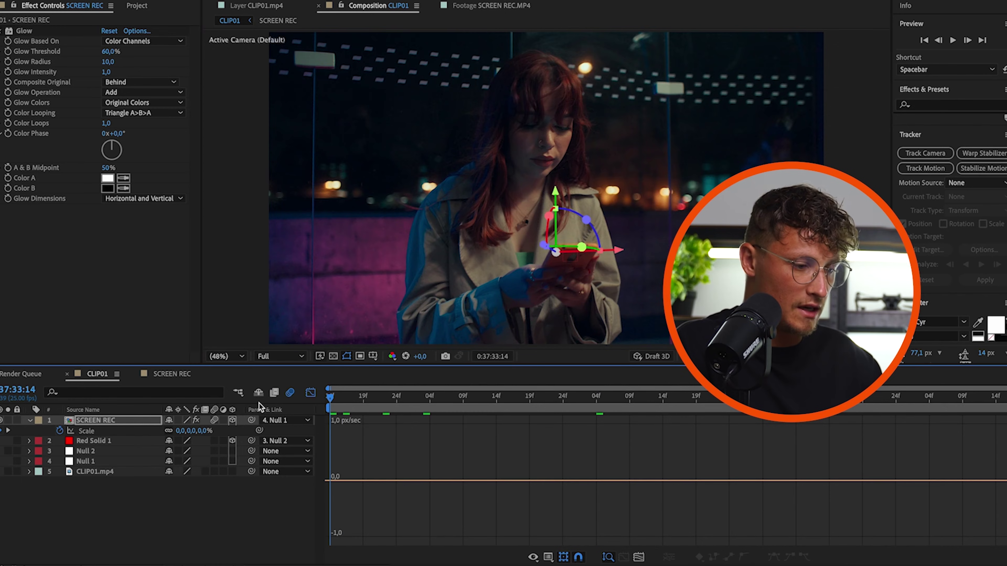
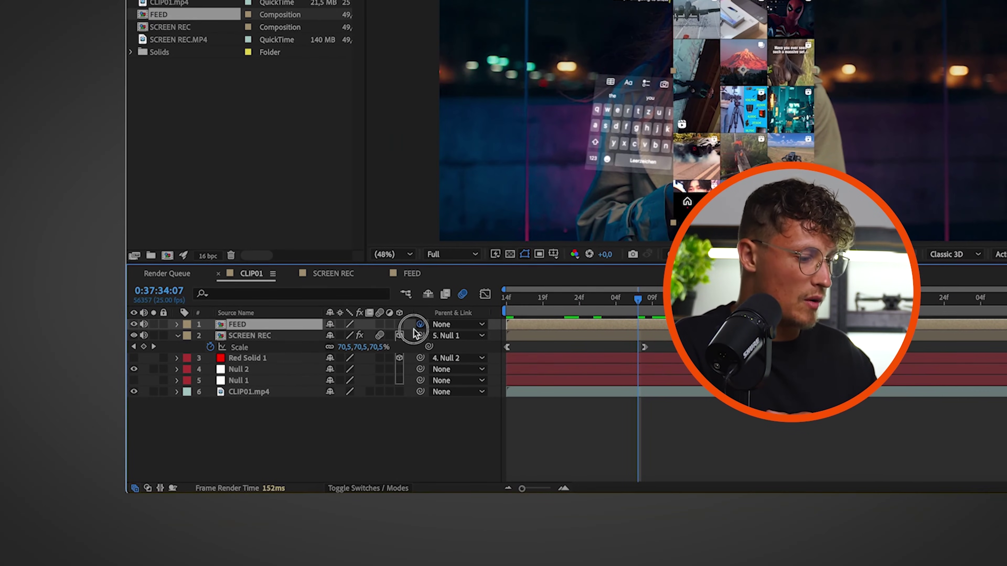
- Rename the Null 2 layer as TRACKER POSITION and the Null 1 layer as TRACKER
drag(264, 413, 168, 455)
drag(309, 373, 423, 326)
click(276, 375)
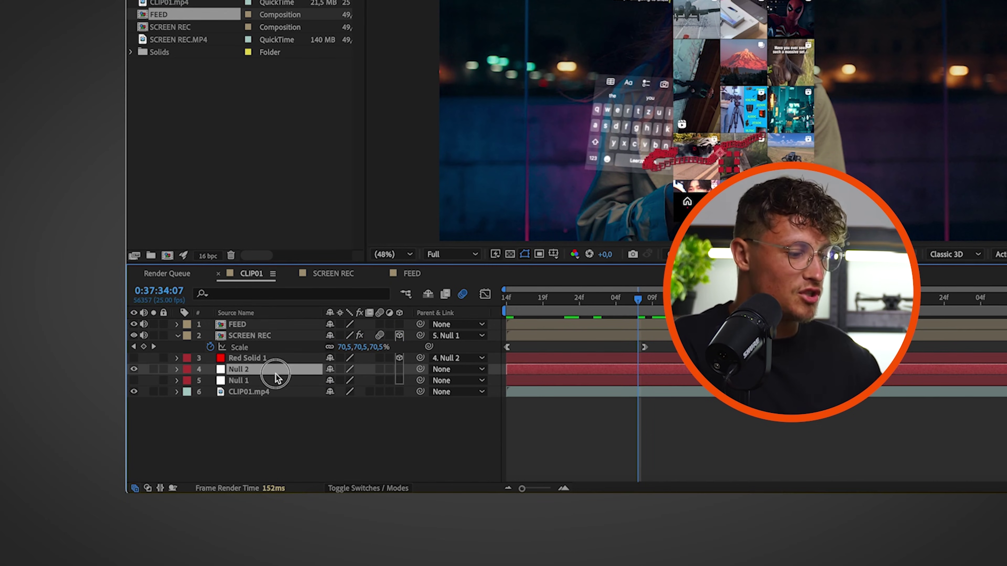
click(253, 314)
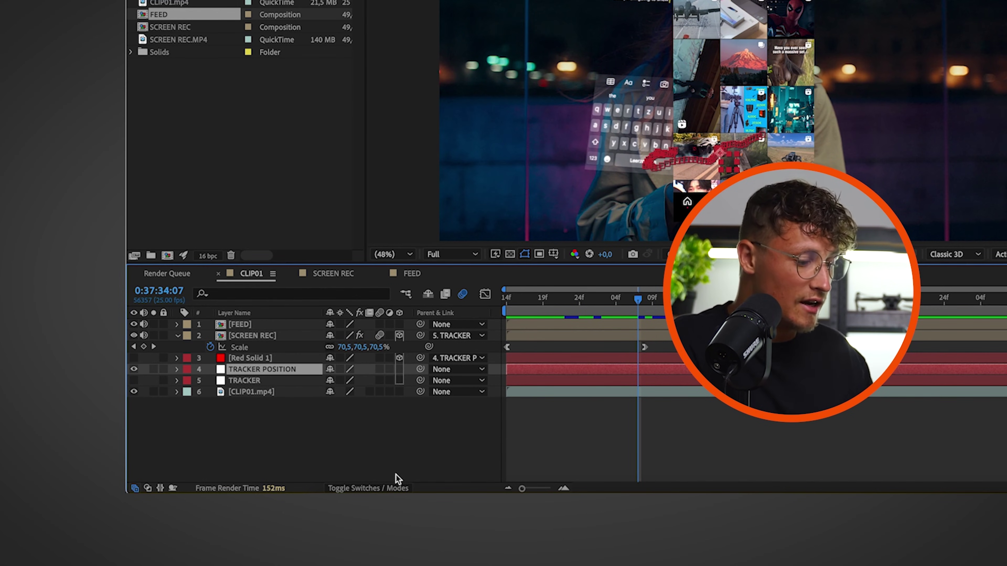
- Set the FEED layer's blending mode to Screen and its scale to 71%
click(398, 486)
click(313, 326)
click(343, 325)
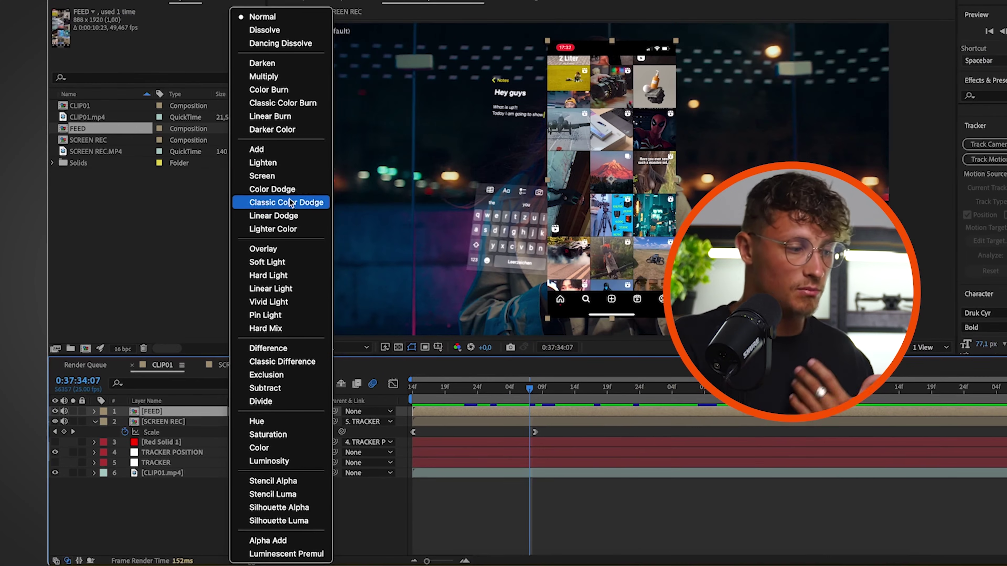
click(277, 175)
key(s)
click(259, 422)
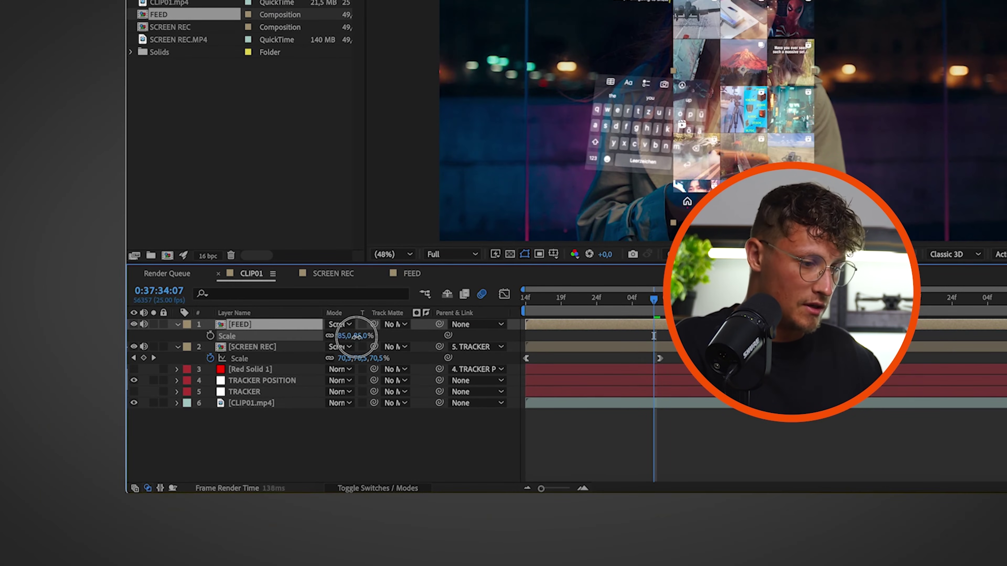
drag(356, 337, 348, 337)
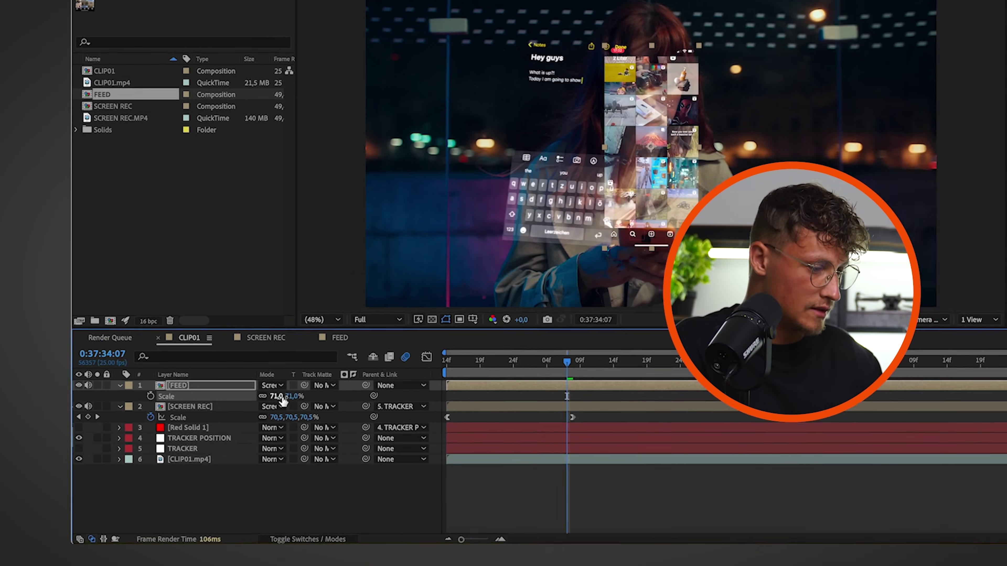
- Parent FEED to the TRACKER POSITION null and scrub through the clip to check how it follows
drag(365, 385, 225, 439)
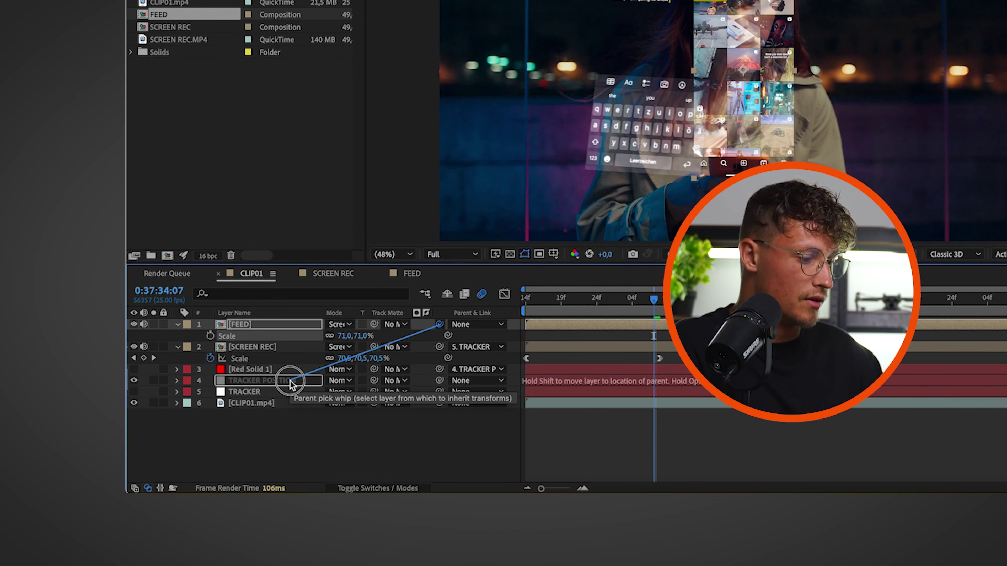
drag(289, 388, 290, 386)
drag(653, 299, 561, 299)
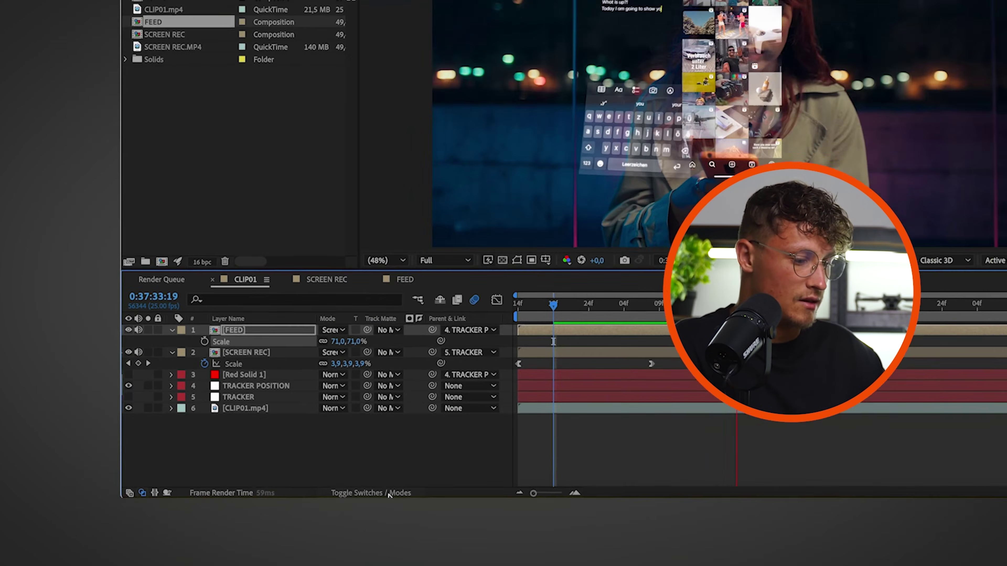
- Make FEED a 3D layer, place it beside the woman opposite the keyboard and turn it about 17° around Y
click(294, 561)
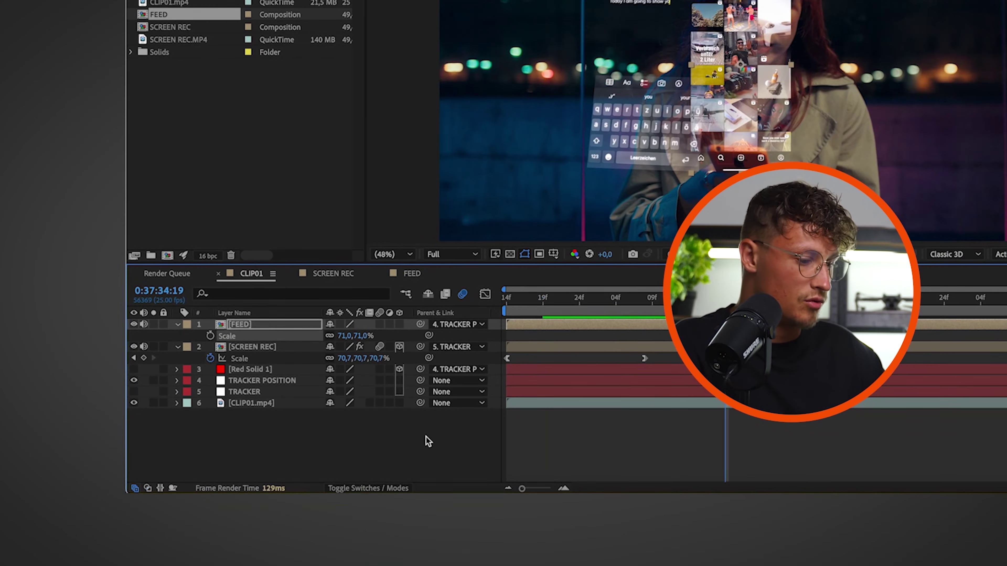
click(398, 324)
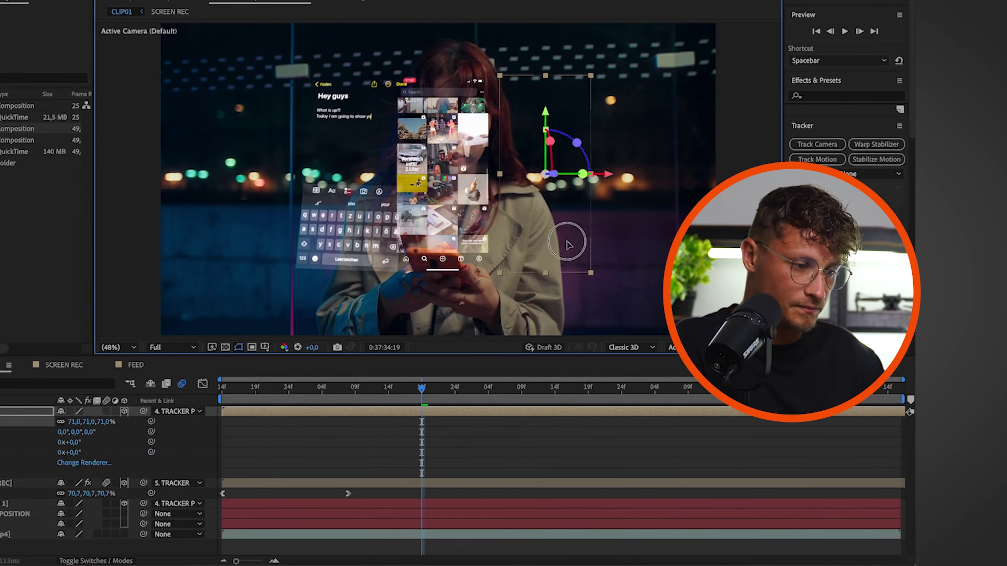
mouse_move(578, 175)
mouse_down()
mouse_move(569, 165)
mouse_move(579, 142)
mouse_move(568, 181)
mouse_up()
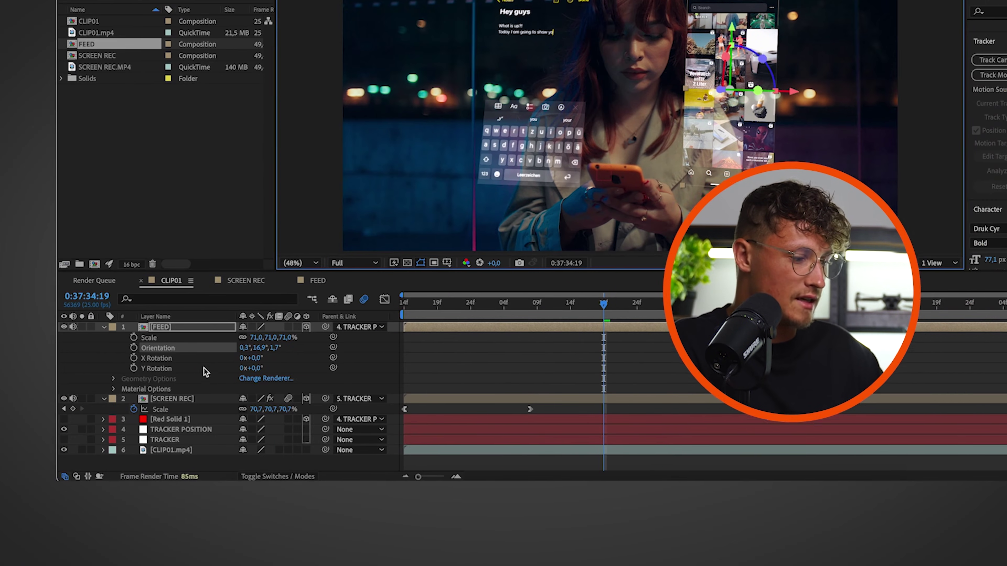
- Open the FEED composition and draw a rectangular mask around the thumbnail grid and navigation bar, cutting off the status and search bars
double_click(28, 411)
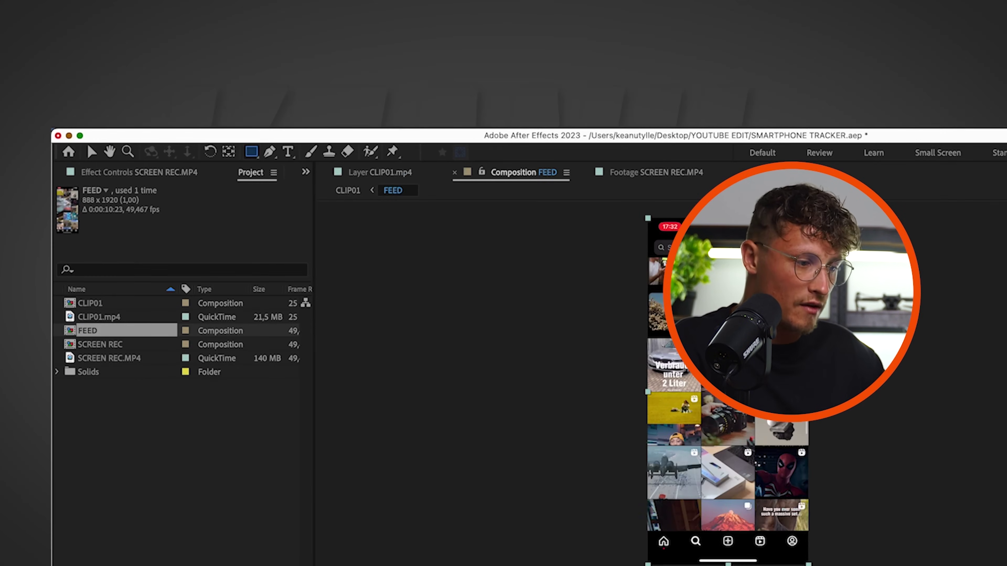
drag(641, 255, 861, 541)
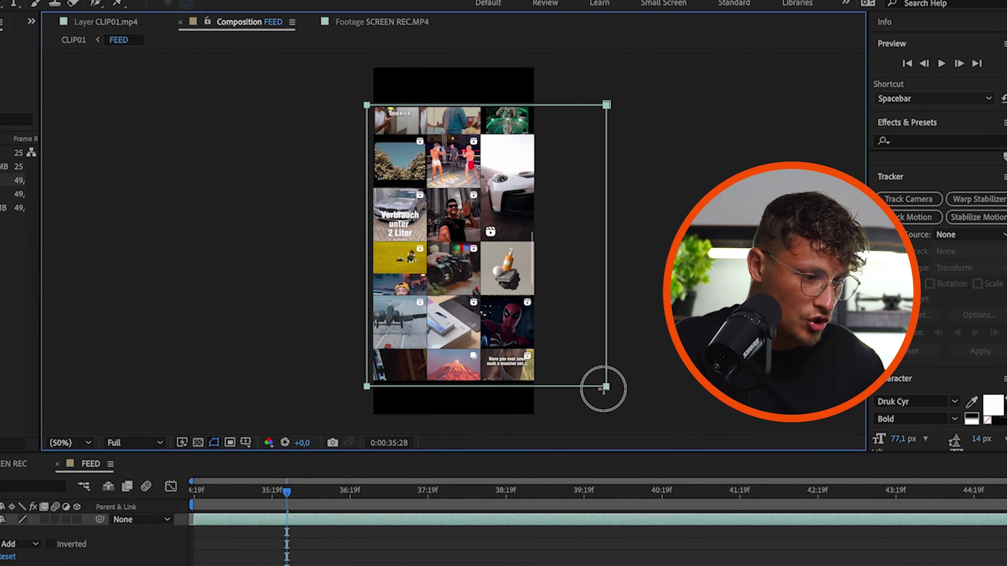
drag(586, 391, 554, 401)
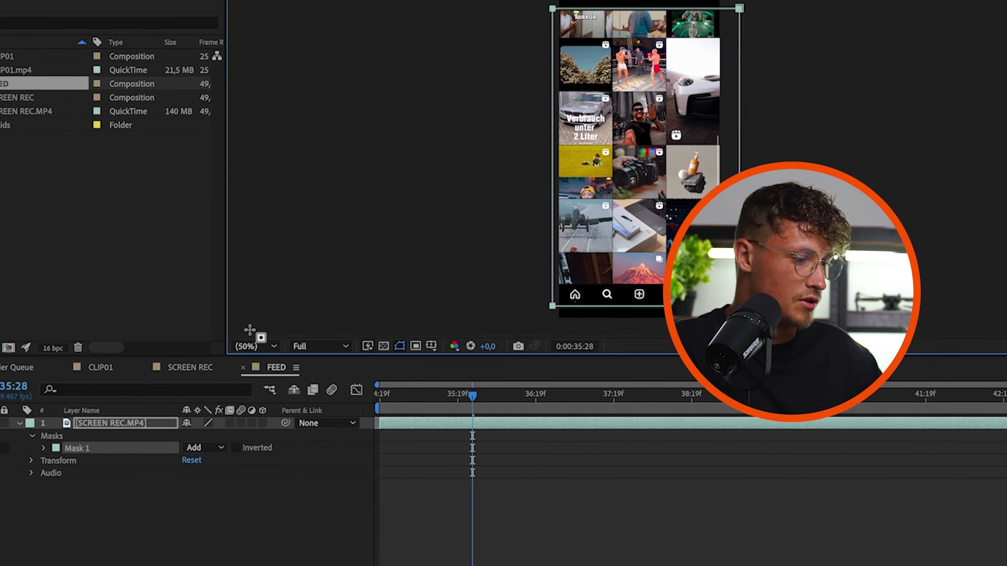
- Return to CLIP01, tilt FEED to an orientation of about 355.8°, 16.7°, 3.0° and preview the shot
click(188, 368)
click(16, 367)
click(100, 367)
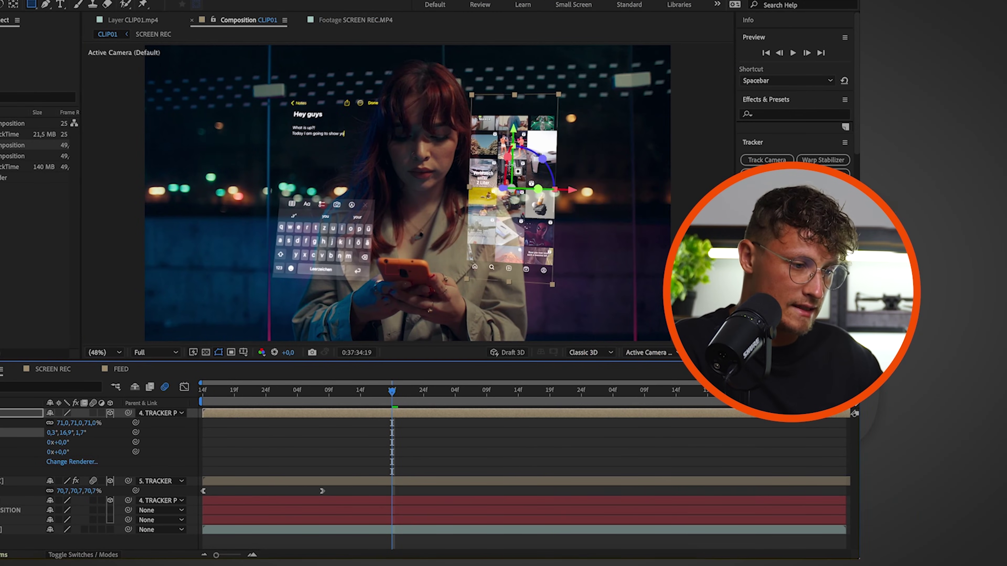
drag(644, 157, 643, 162)
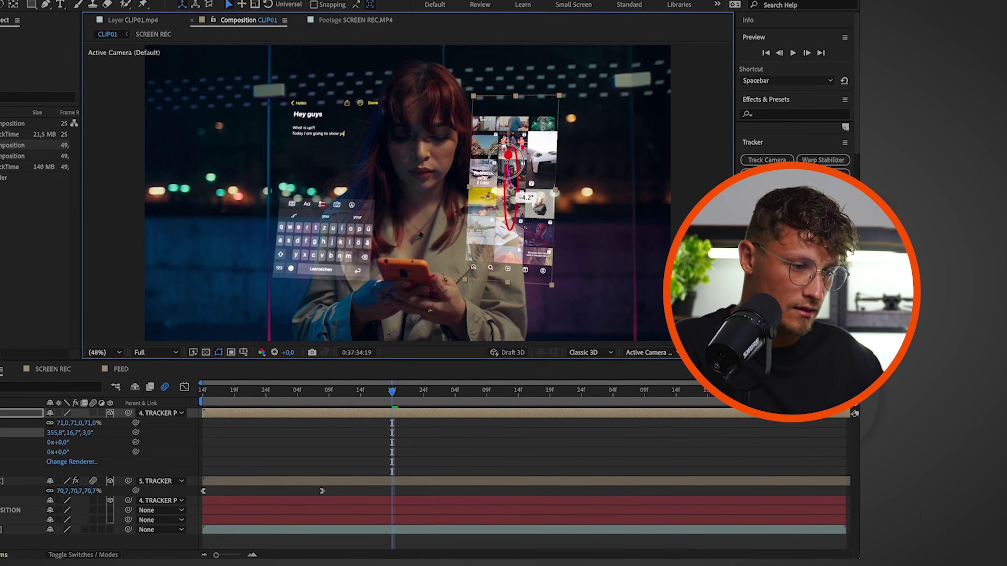
key(space)
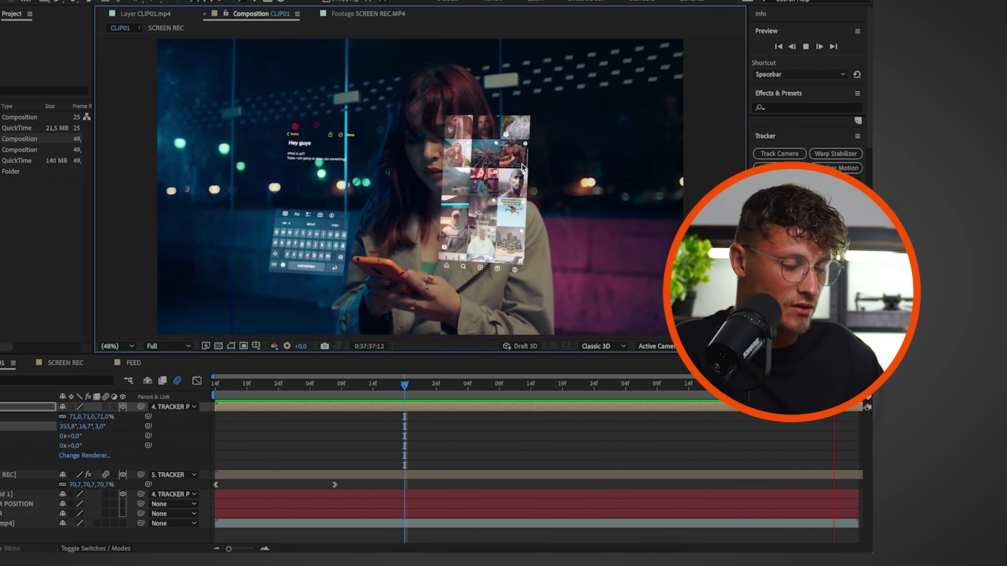
key(space)
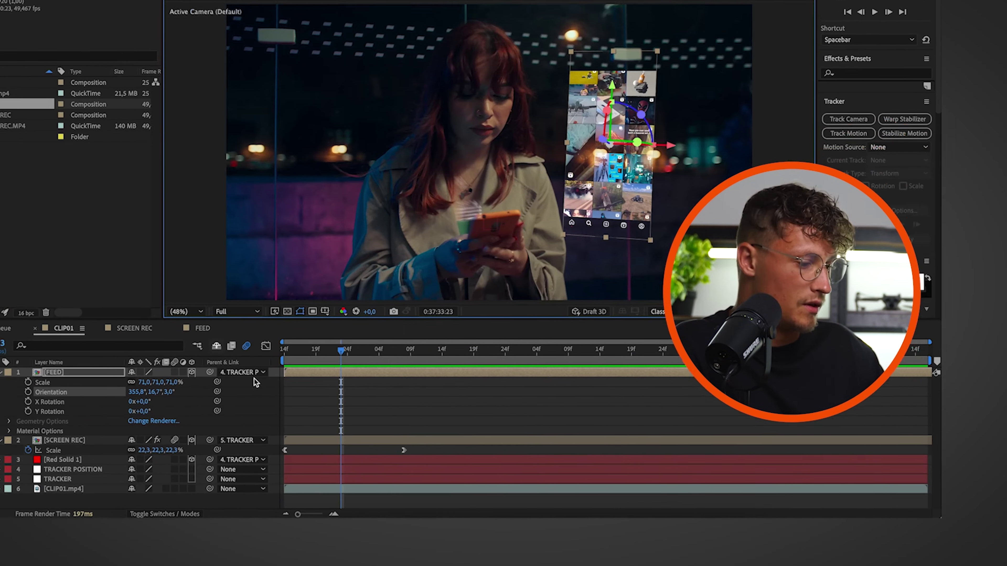
- Clear FEED's parent, link it to the TRACKER null instead and preview its placement beside the woman
click(161, 413)
click(325, 350)
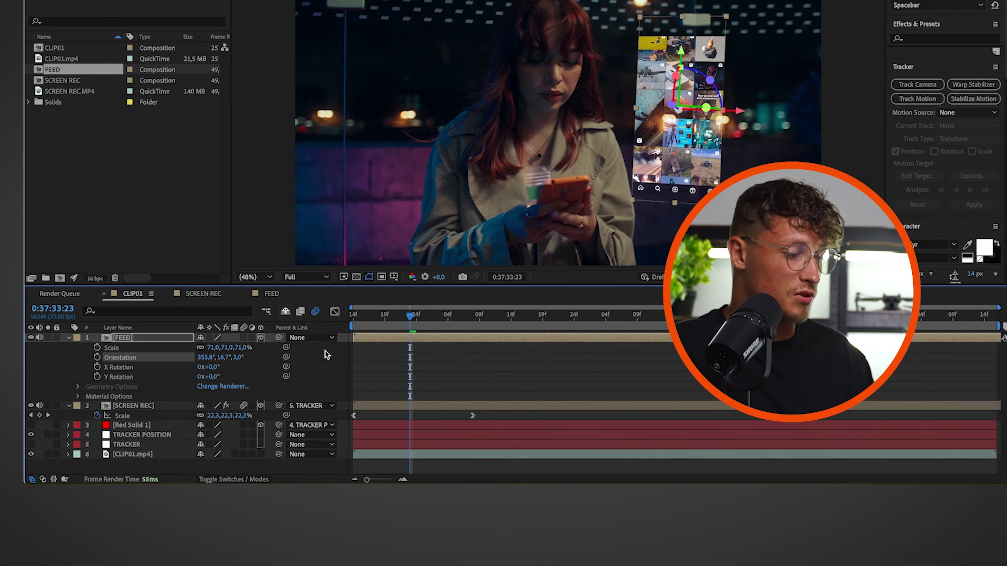
click(70, 337)
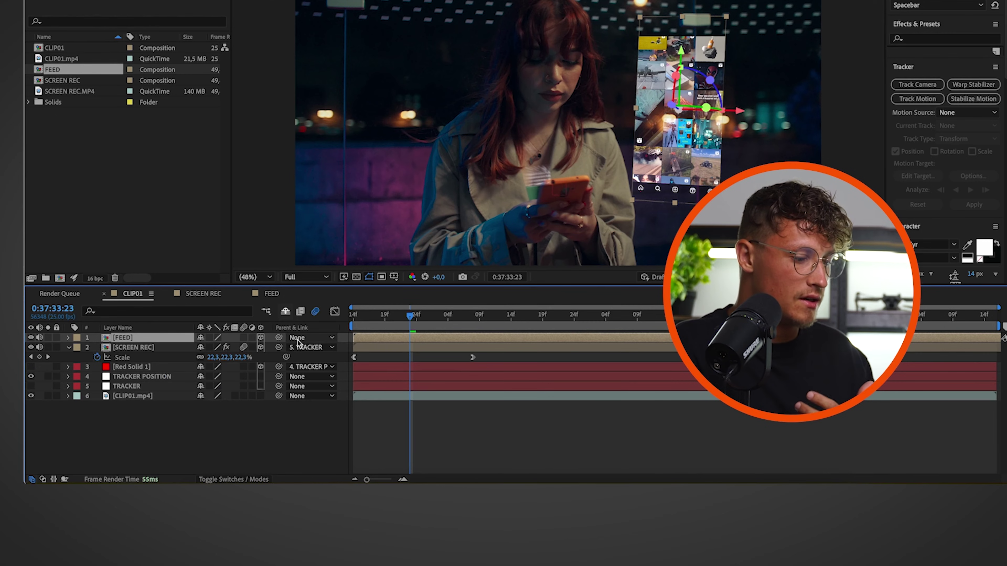
drag(280, 342, 162, 387)
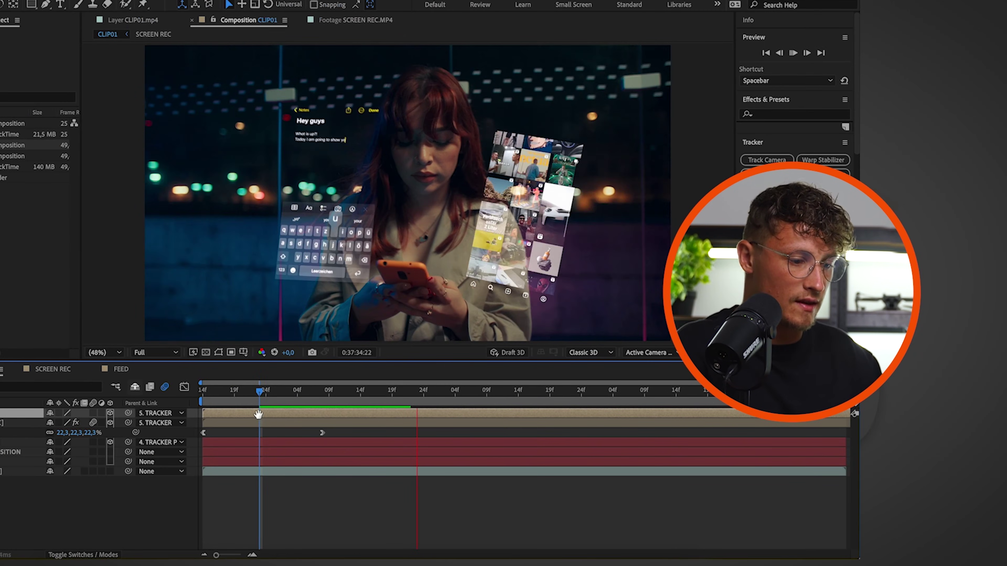
drag(562, 191, 561, 192)
key(space)
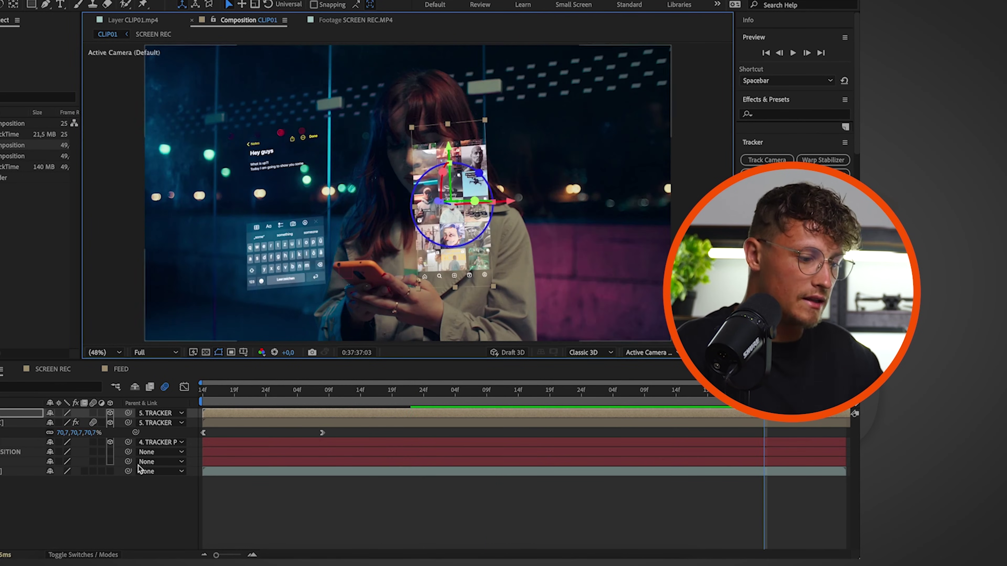
mouse_move(265, 392)
mouse_down()
mouse_move(373, 396)
mouse_move(247, 390)
mouse_up()
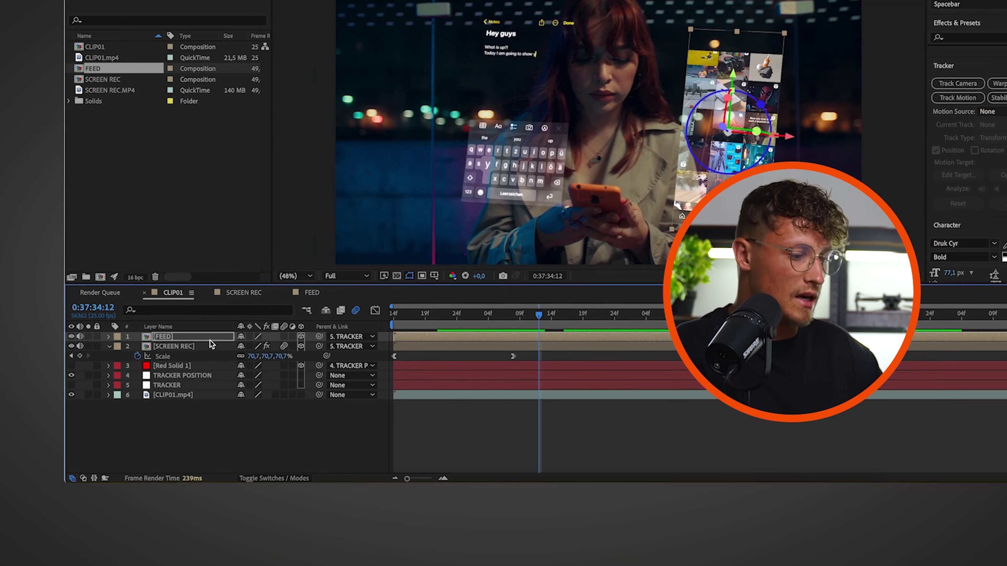
- Move FEED's anchor point onto the phone and add a 65.3% Scale keyframe at 0:37:34:12
click(206, 335)
key(s)
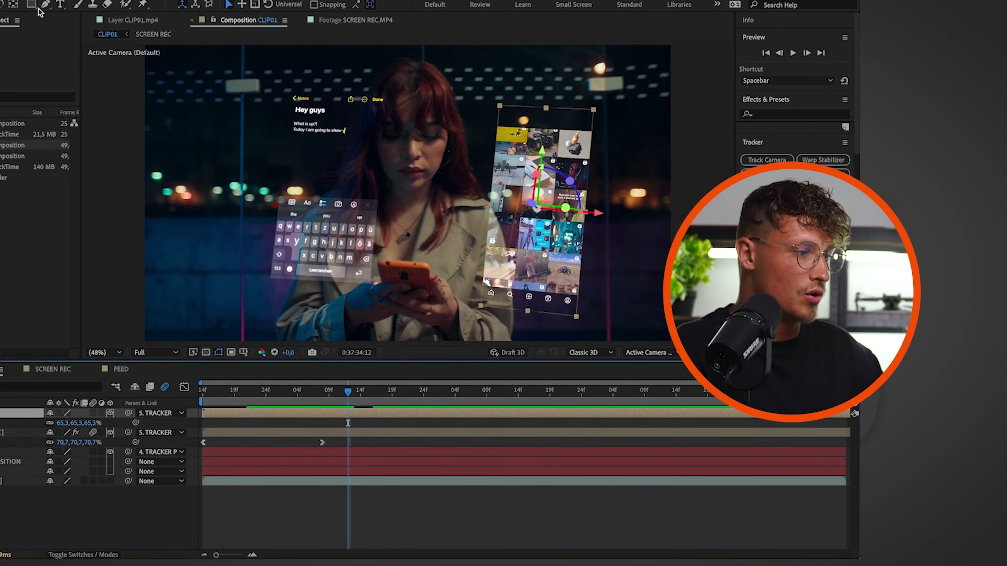
key(y)
drag(537, 207, 426, 275)
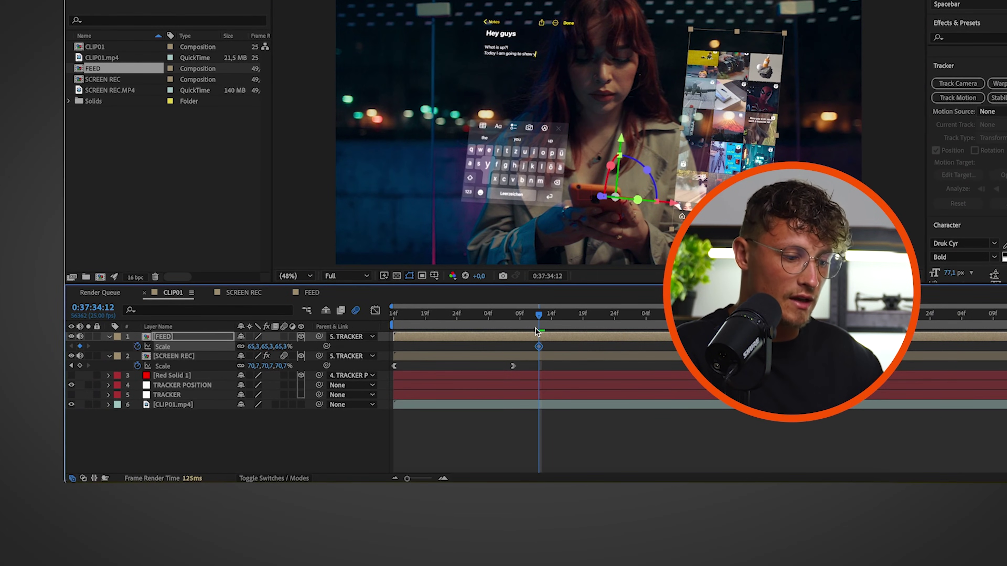
- Shift FEED's 65.3% Scale keyframe about ten frames forward, add a 0% keyframe at 0:37:34:05 and enable motion blur
drag(588, 328, 497, 327)
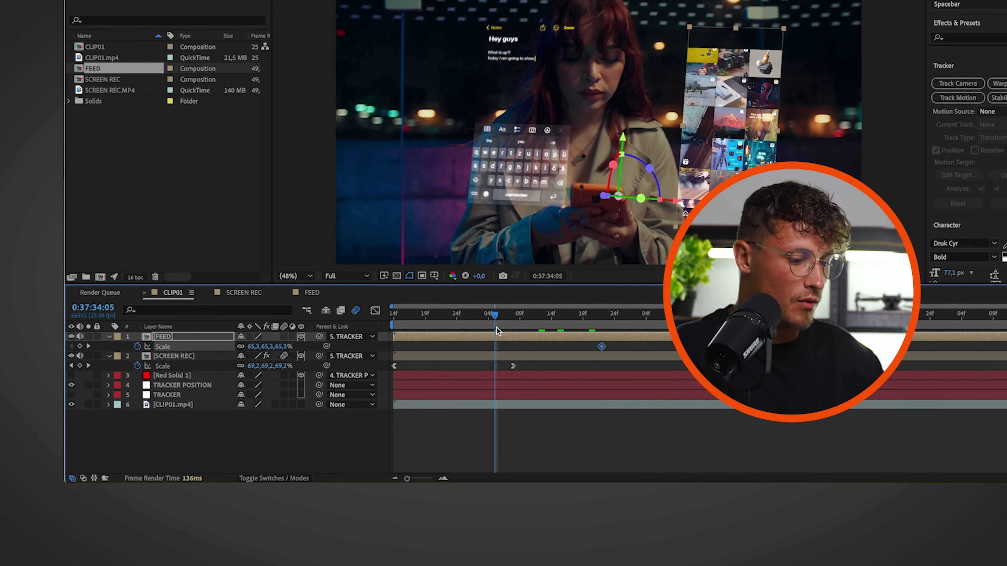
text(0,0,0,0,0,0)
key(Return)
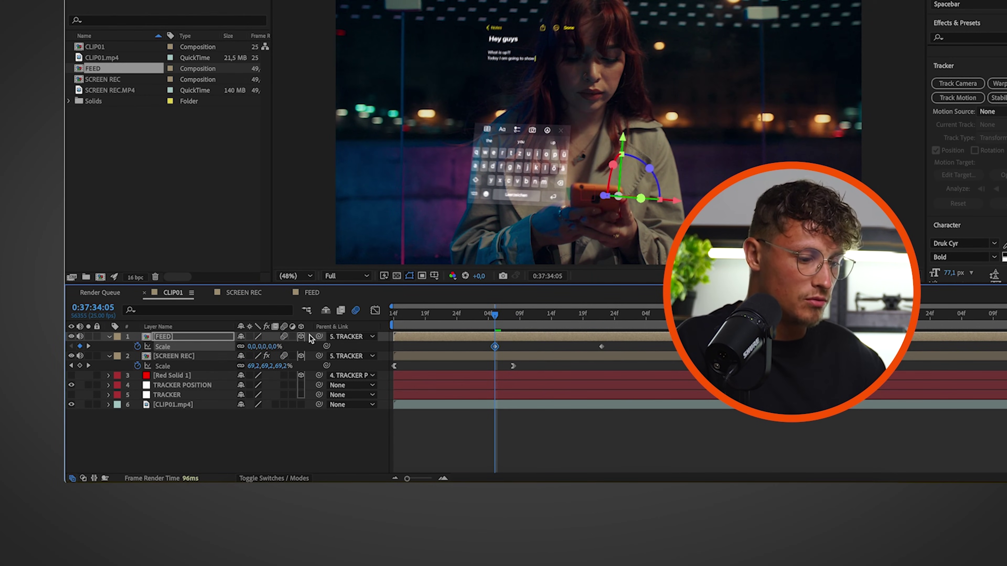
- Shape FEED's Scale speed graph into a smooth peak midway between the keyframes and preview the animation
click(375, 311)
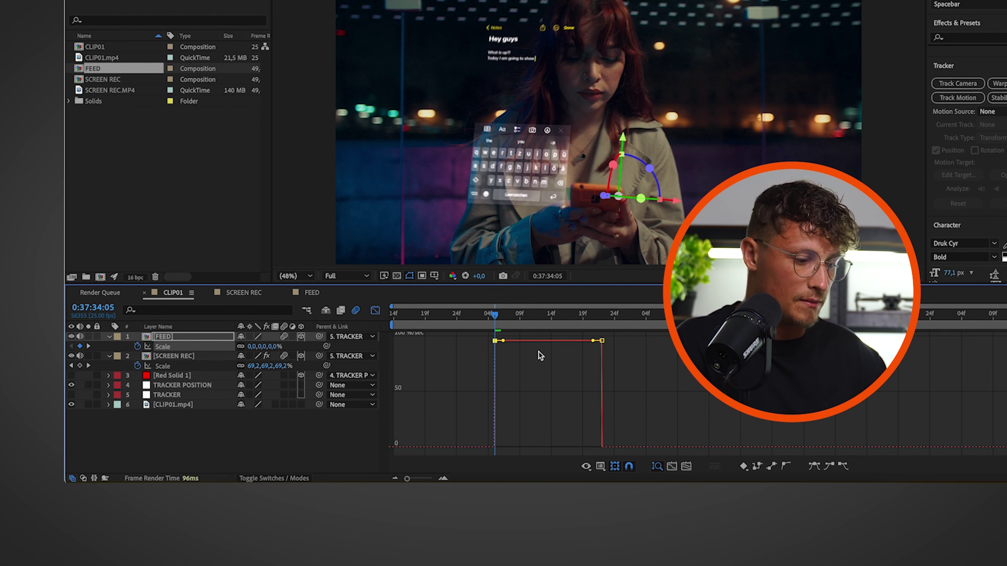
drag(504, 342, 530, 447)
drag(593, 397, 570, 448)
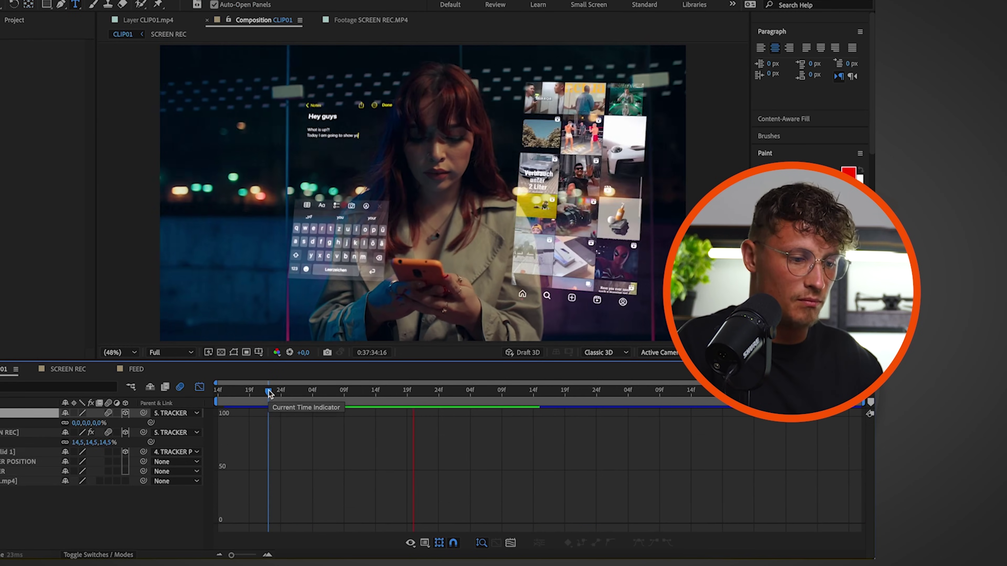
key(space)
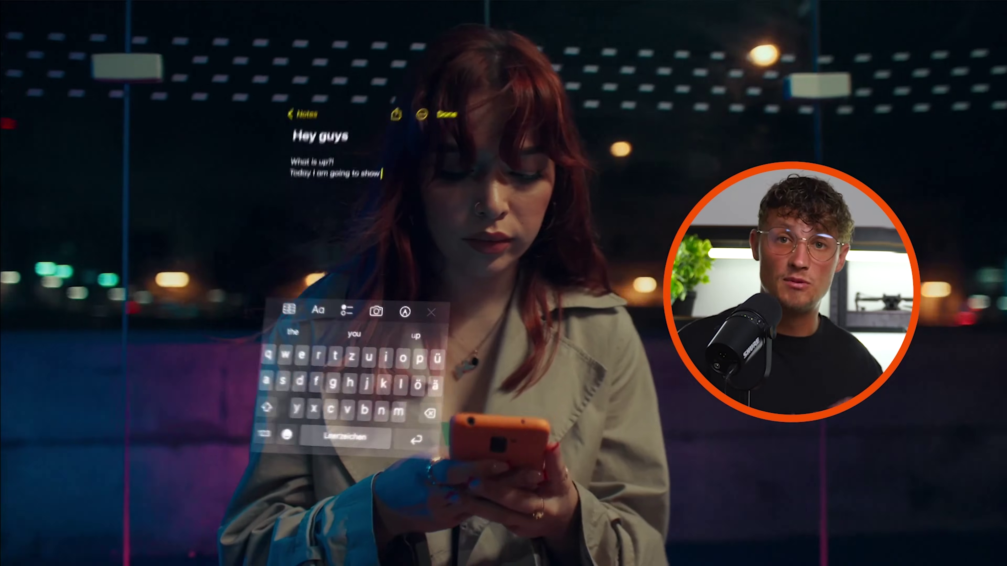